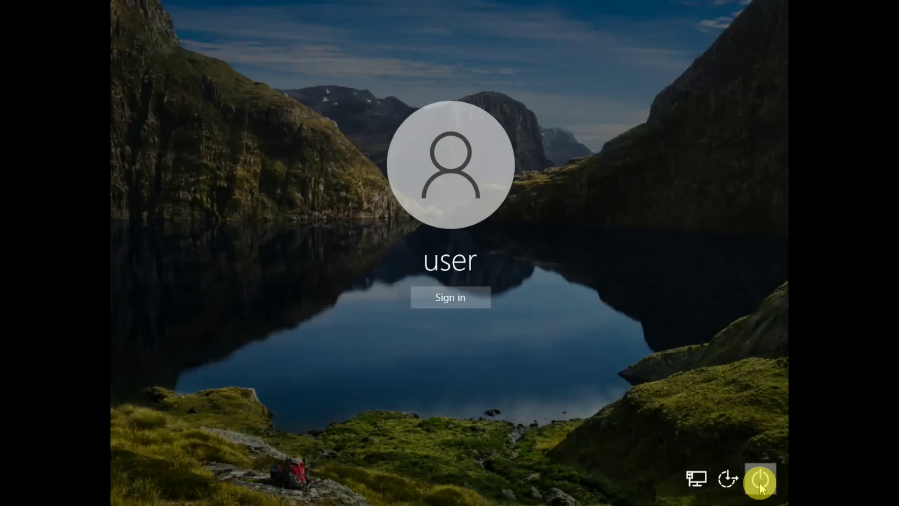
- Restart the PC from the sign-in screen into the recovery options, accepting the loss of unsaved work
click(759, 478)
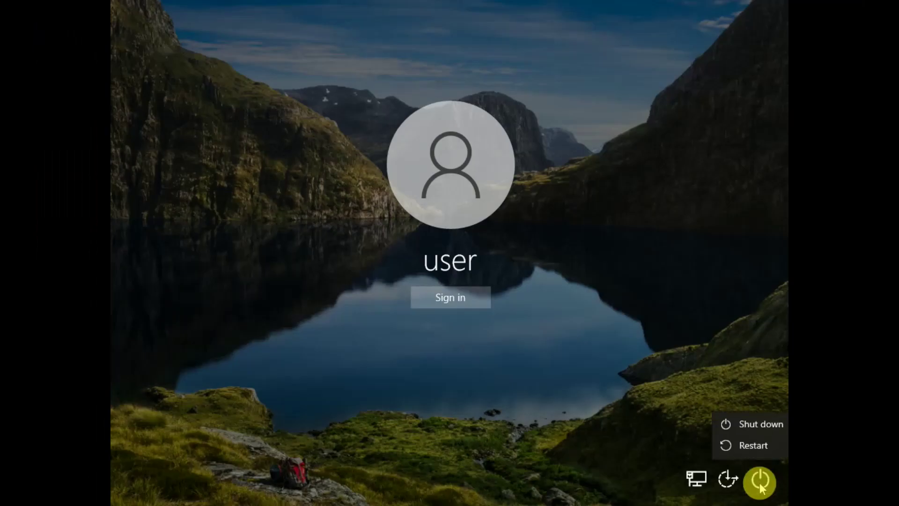
click(754, 450)
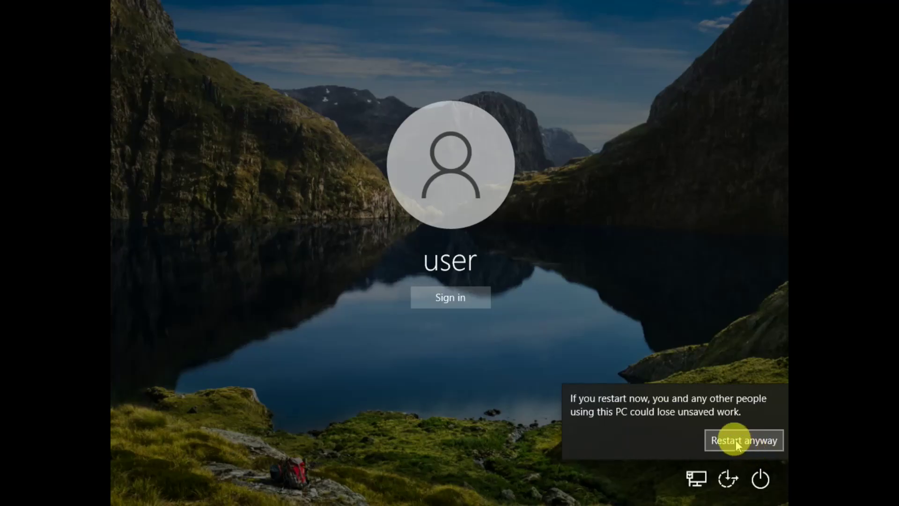
click(749, 442)
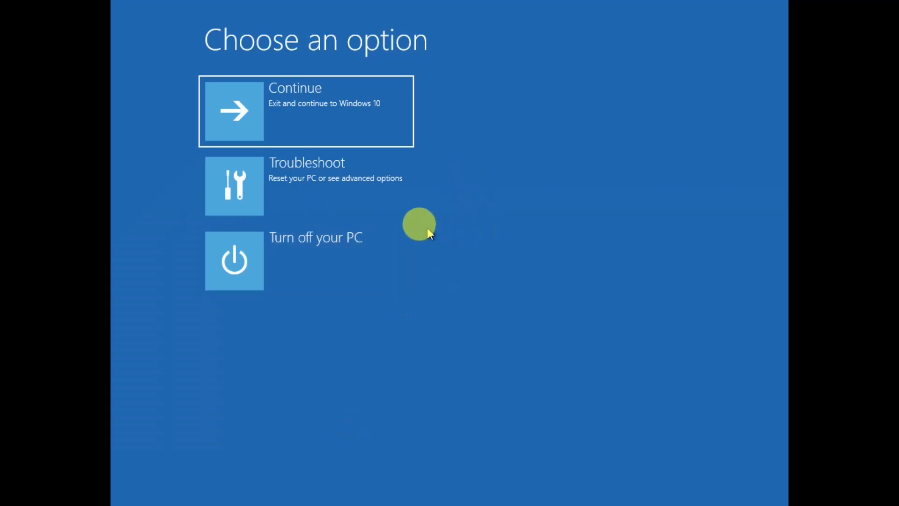
- Go through the advanced troubleshooting options to Startup Settings, restart, and choose option 4, Enable Safe Mode
click(354, 186)
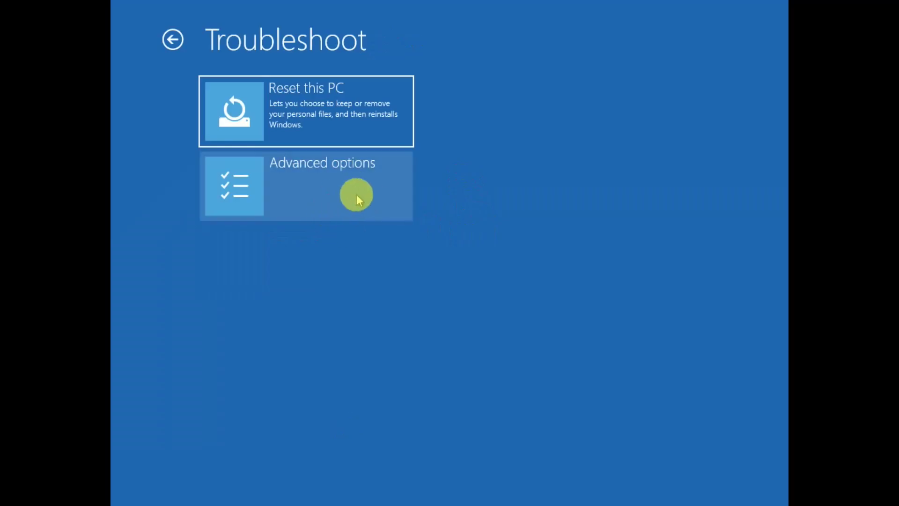
click(356, 195)
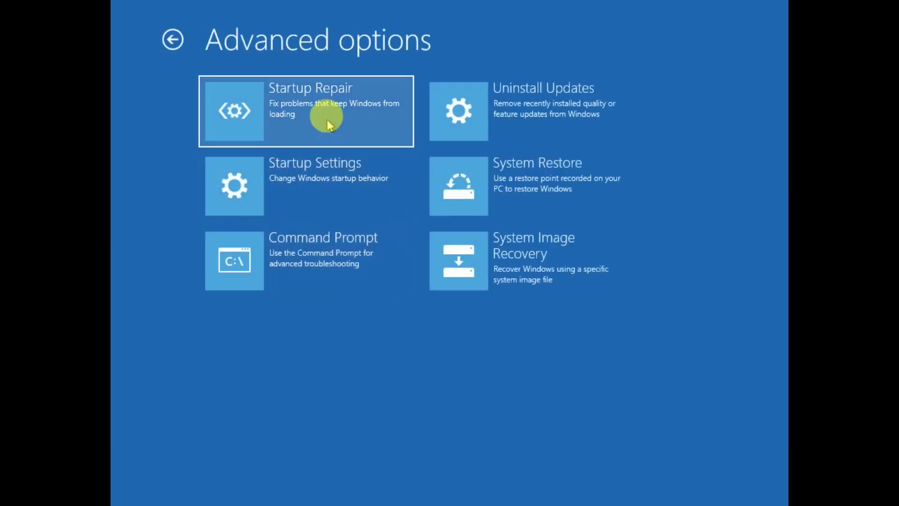
click(332, 180)
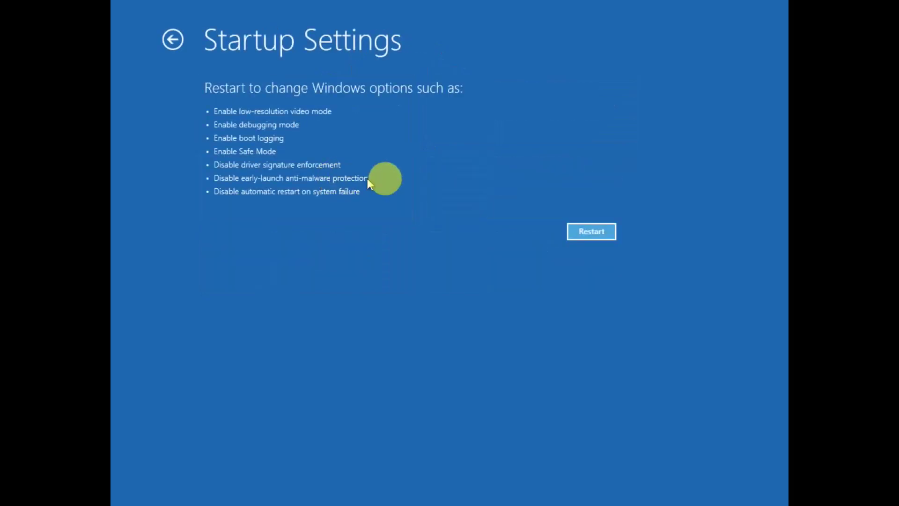
click(575, 238)
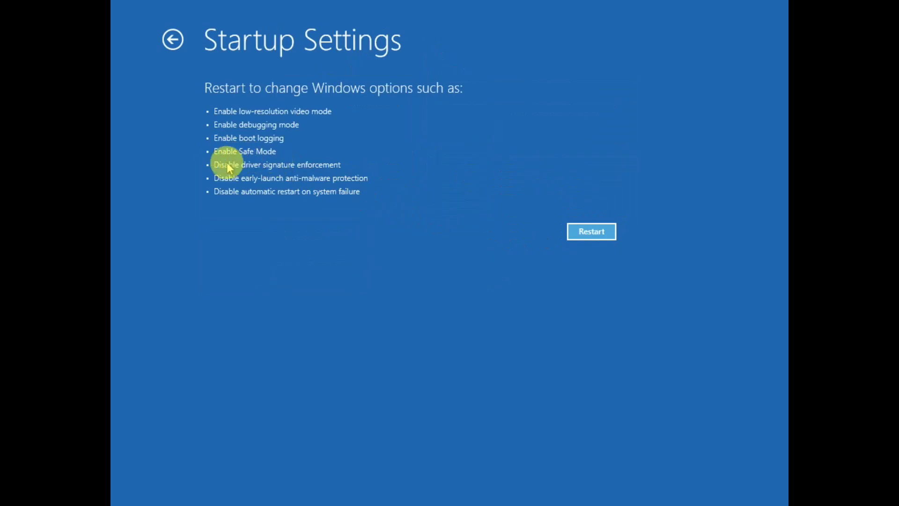
click(582, 231)
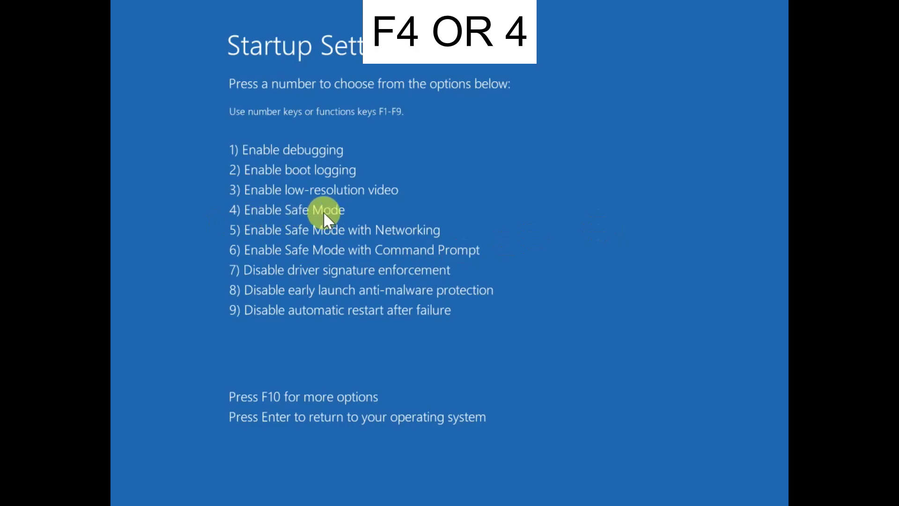
key(4)
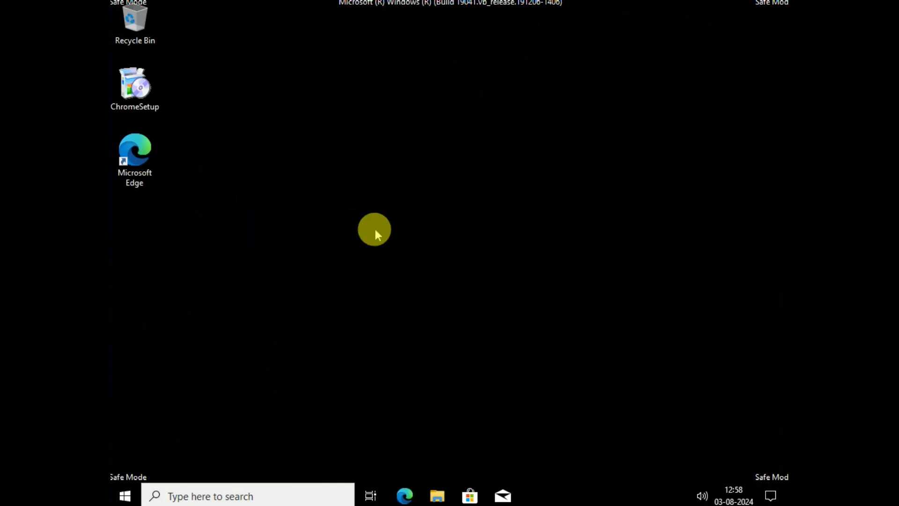
- Find Command Prompt by searching for "cmd", run it as administrator, and maximize its window
click(211, 496)
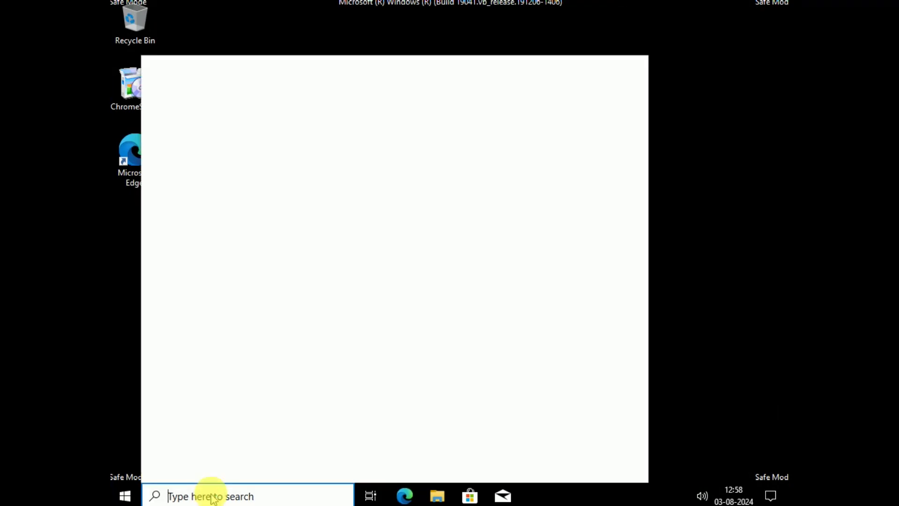
text(cmd)
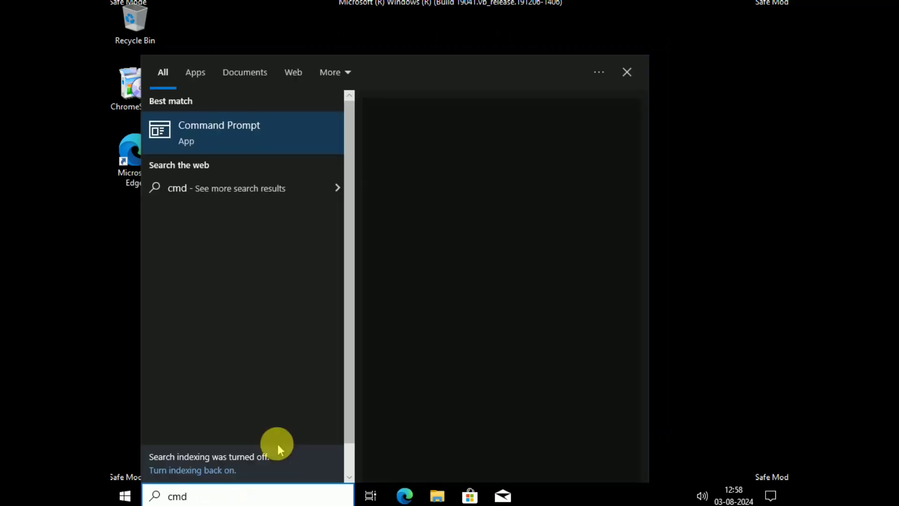
click(411, 260)
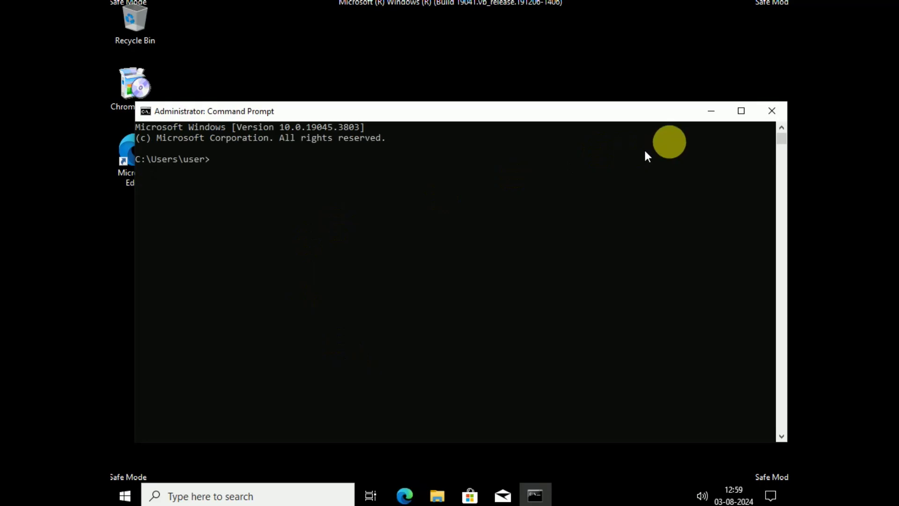
click(736, 116)
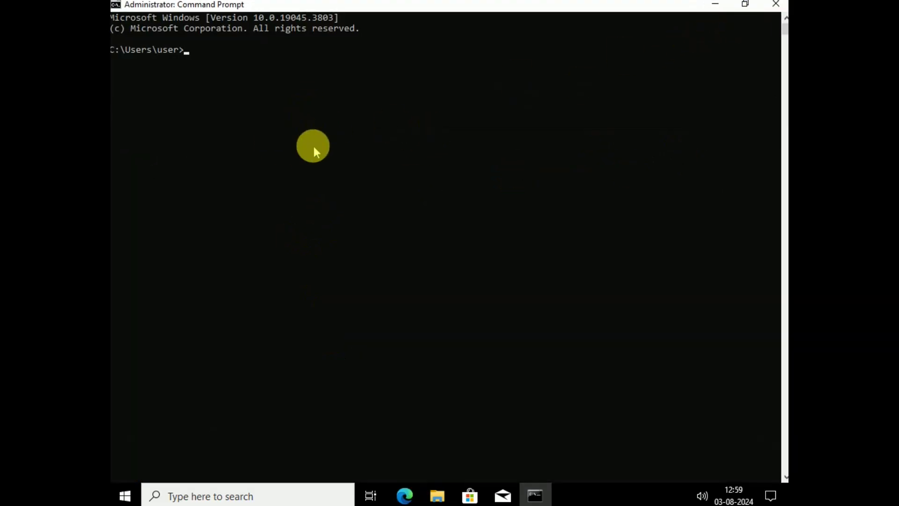
- Run the command "wmic useraccount get name,sid" to list the local accounts with their SIDs
text(w)
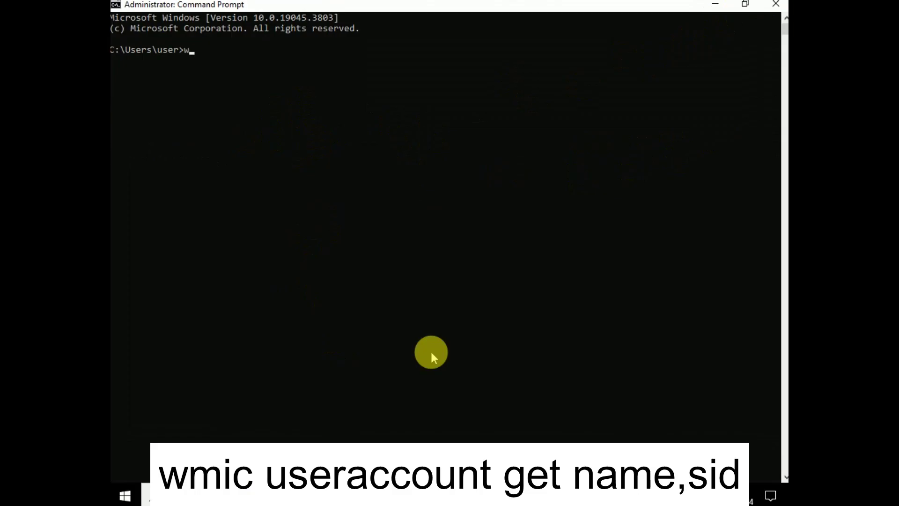
text(mic useraccount get)
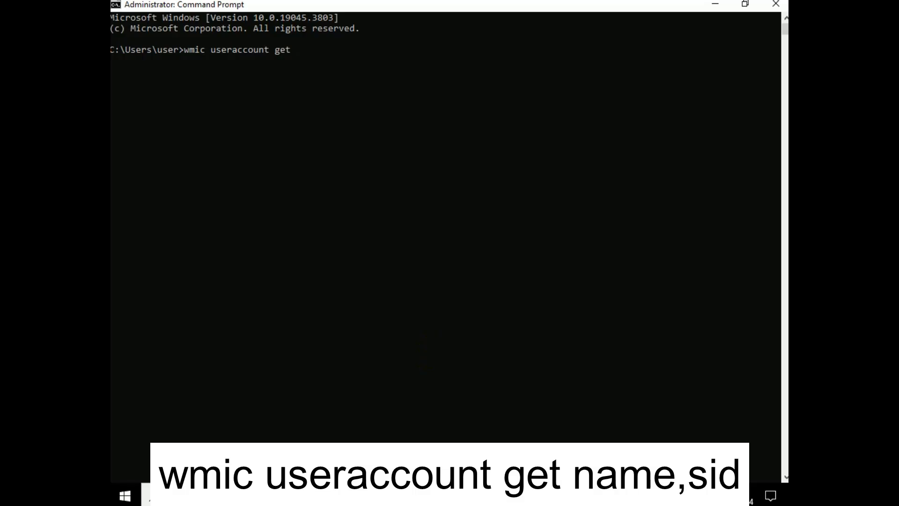
text( name,sid)
key(Return)
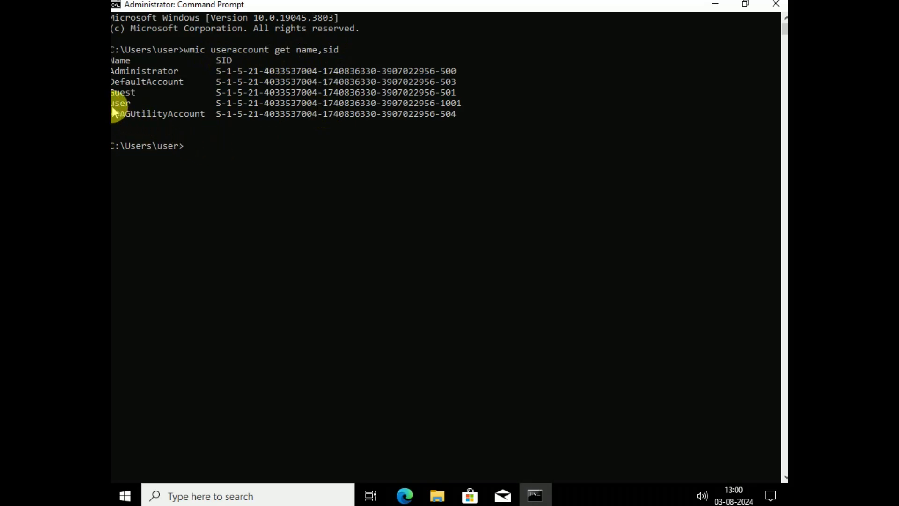
- Copy the SID of the account named "user" from the command output
drag(114, 107, 470, 101)
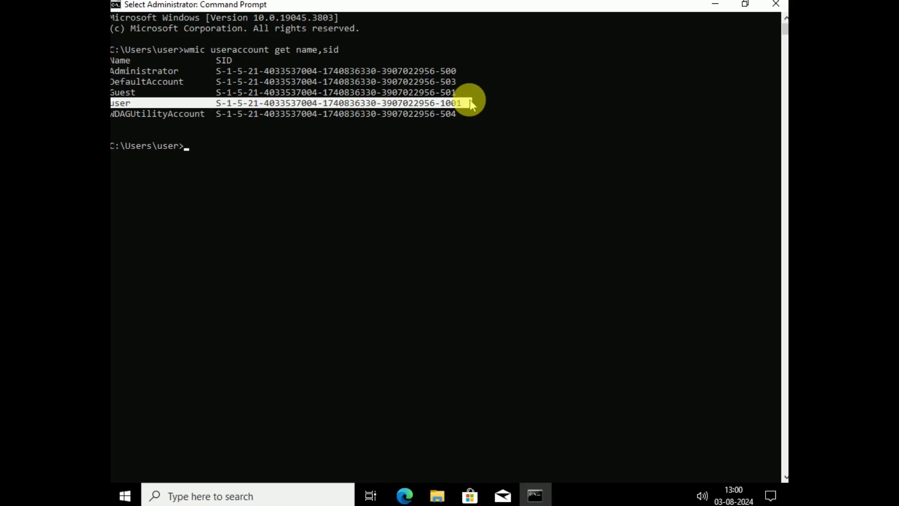
click(353, 113)
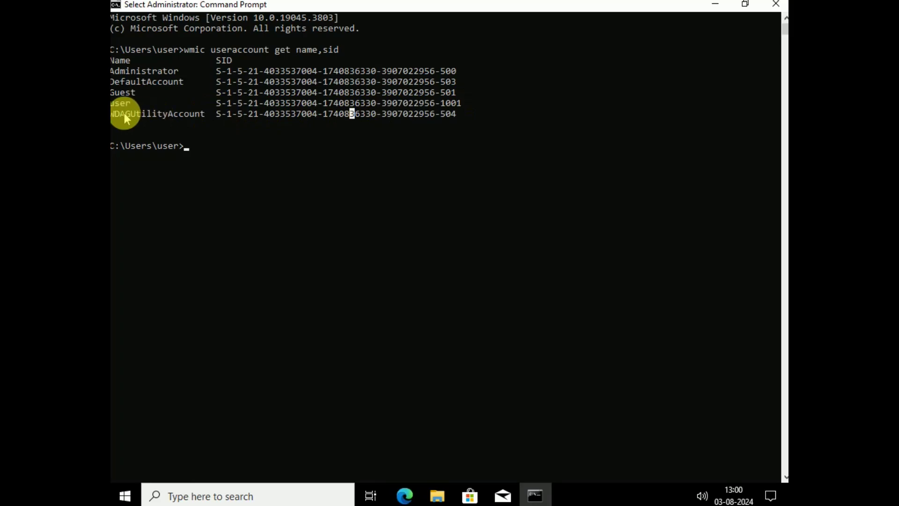
drag(125, 113, 459, 100)
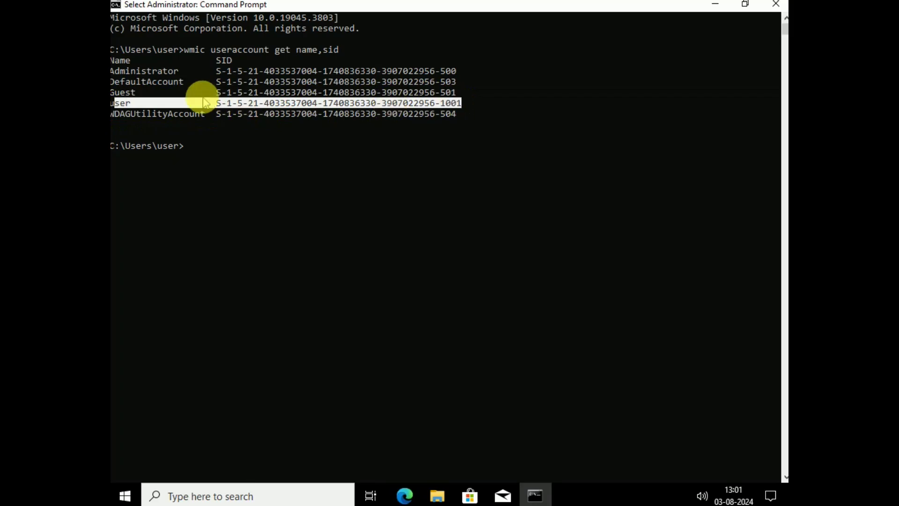
click(256, 92)
drag(216, 104, 457, 105)
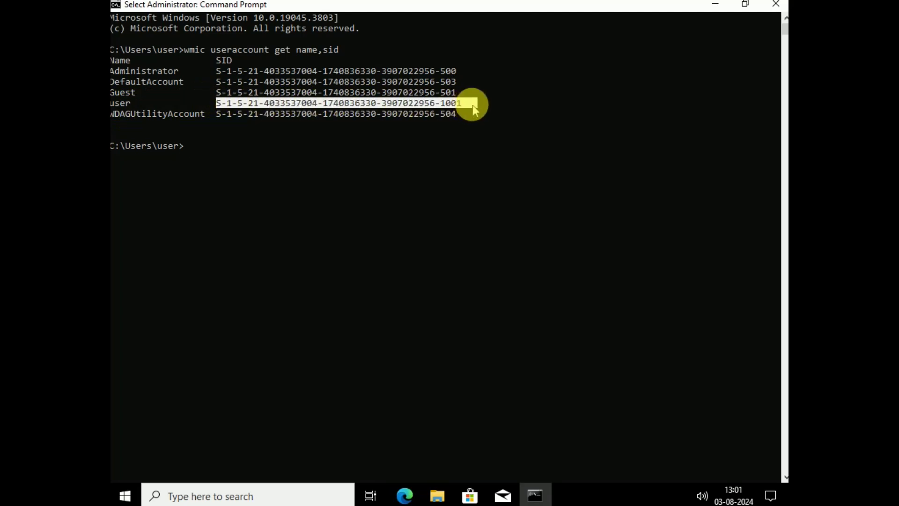
key(ctrl+c)
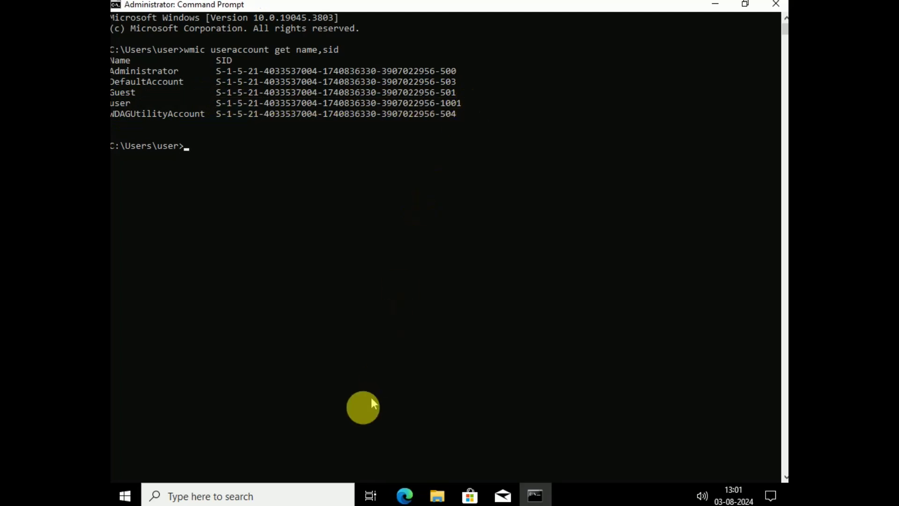
- Open Notepad and paste the copied SID into a blank document
click(268, 492)
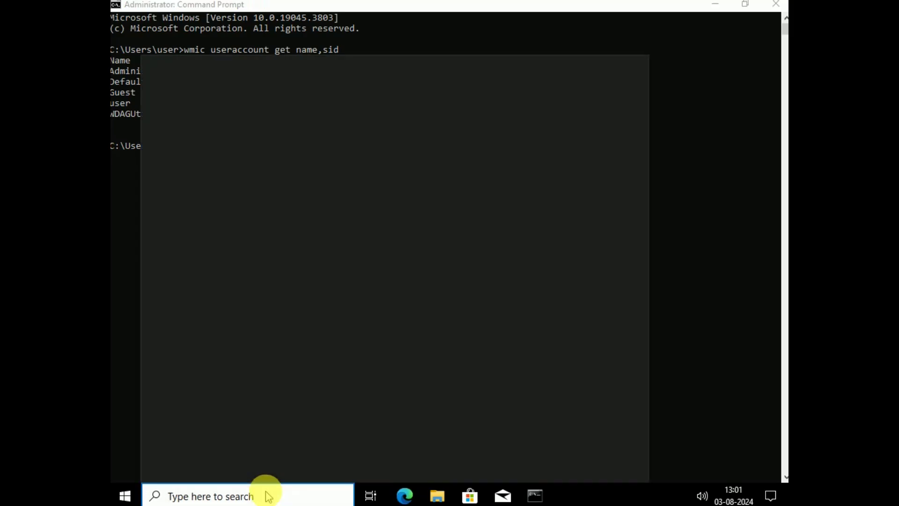
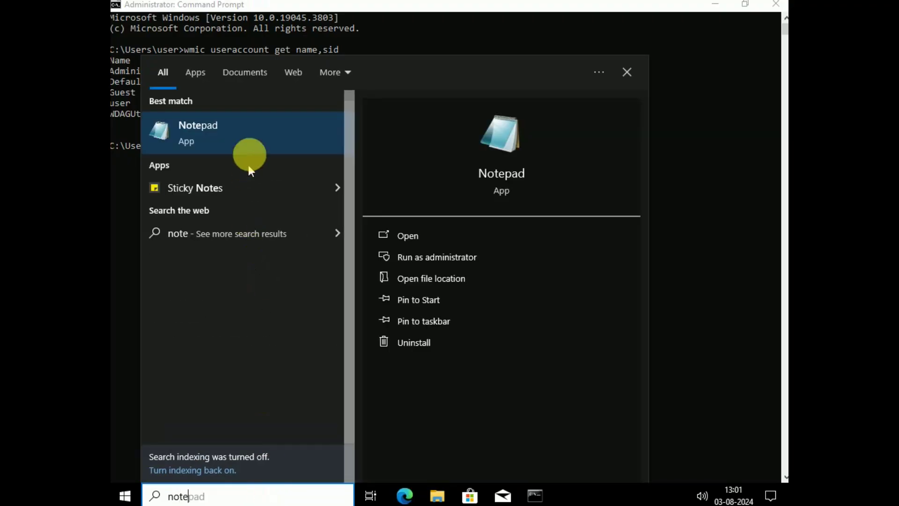
click(262, 118)
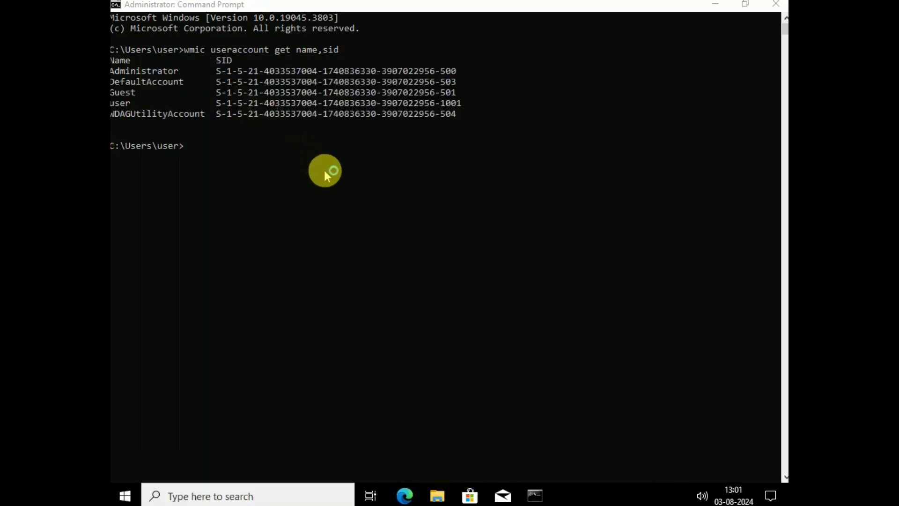
key(ctrl+v)
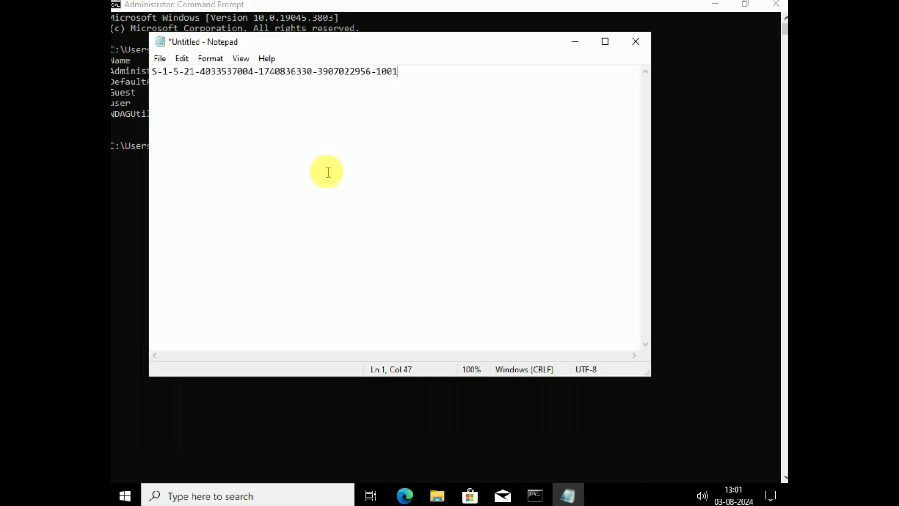
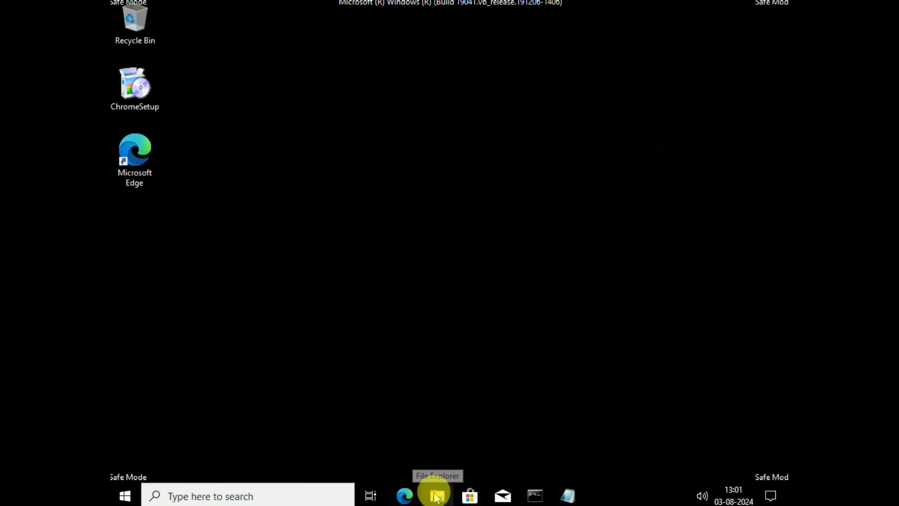
- Open the profile folder C:\Users\user in a maximized File Explorer window and show its full path for checking
click(436, 497)
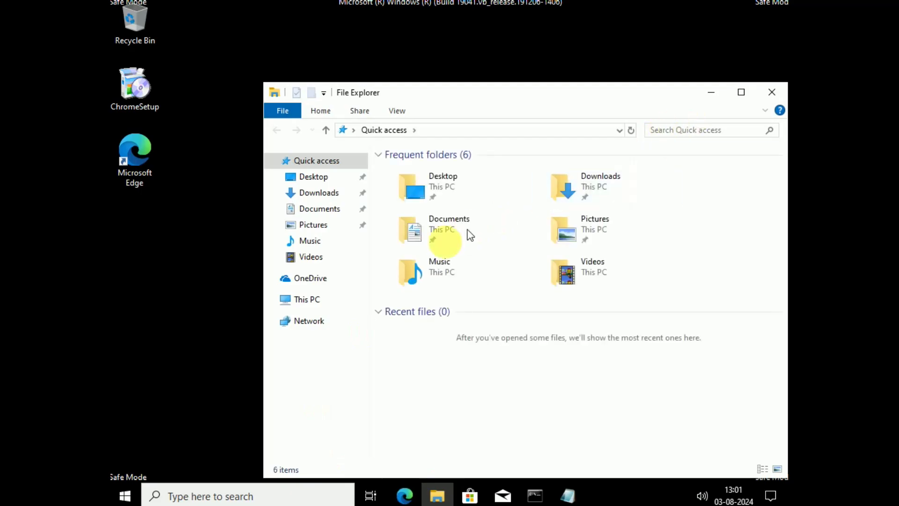
click(309, 299)
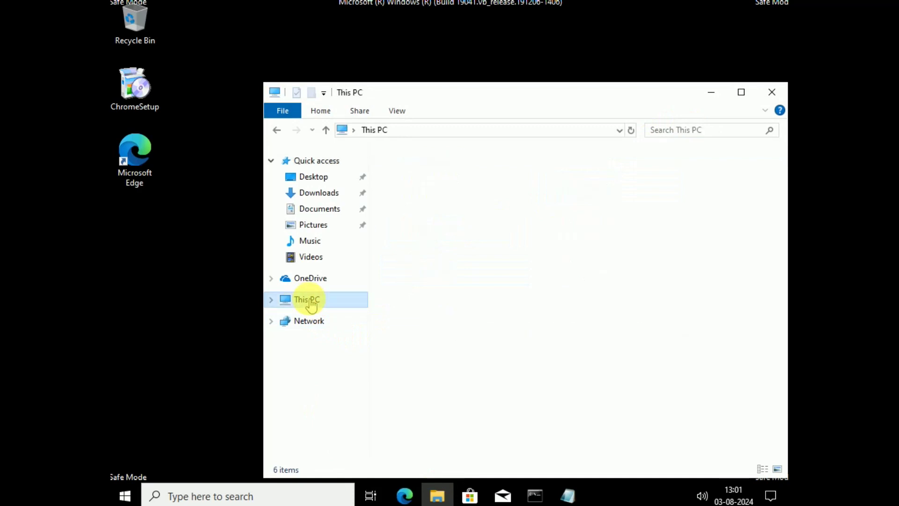
click(741, 93)
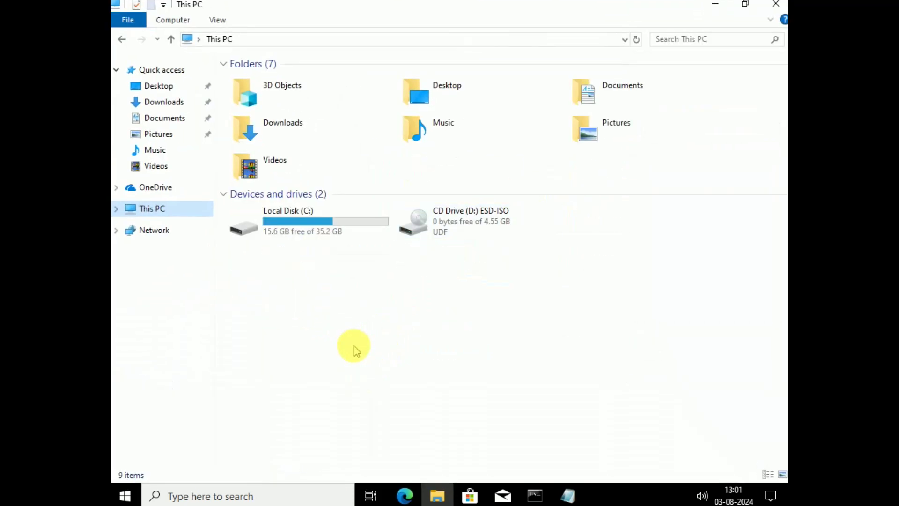
double_click(307, 233)
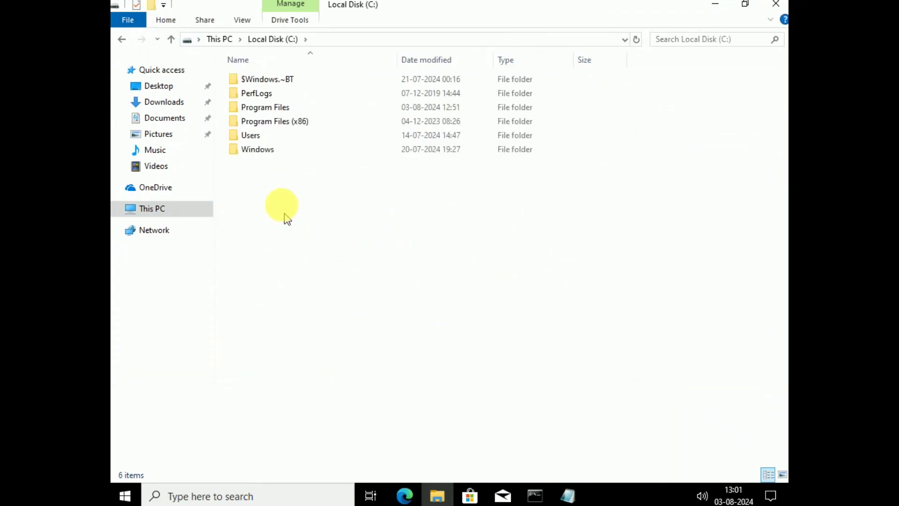
click(265, 137)
double_click(266, 136)
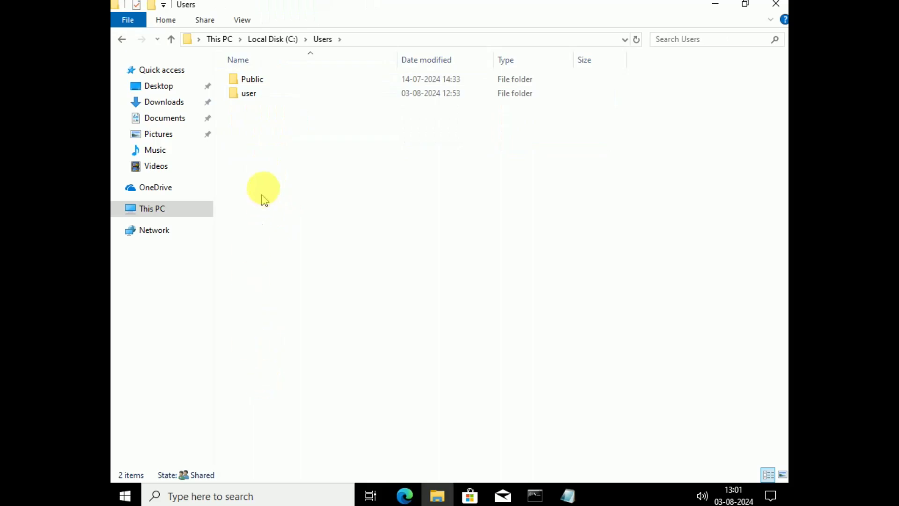
double_click(265, 97)
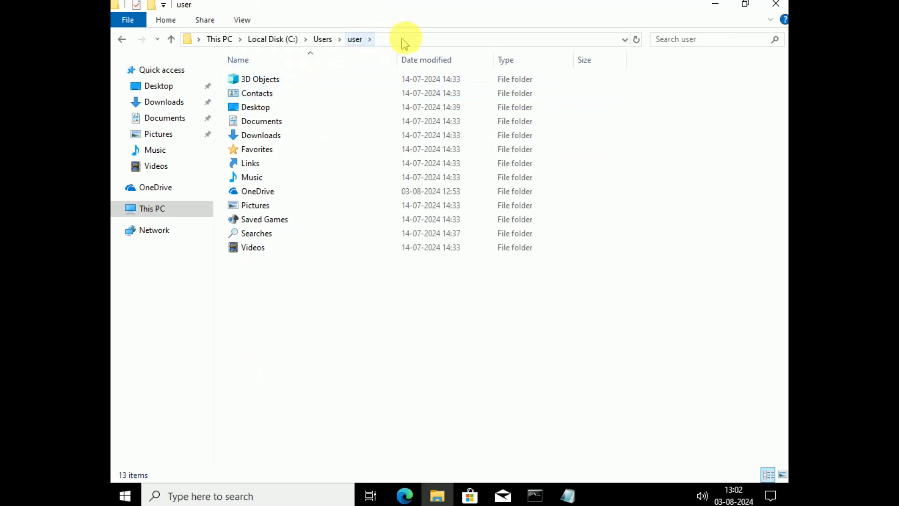
click(422, 39)
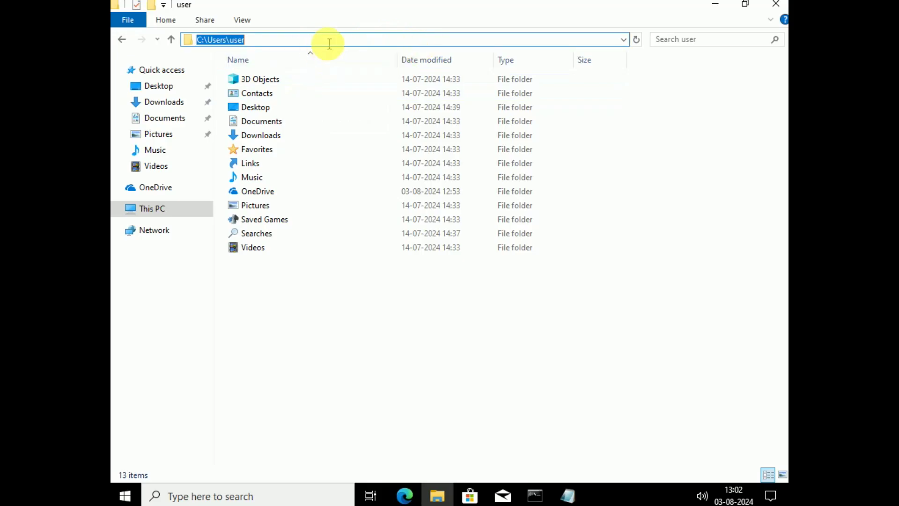
- Open Registry Editor as administrator and maximize its window
click(239, 497)
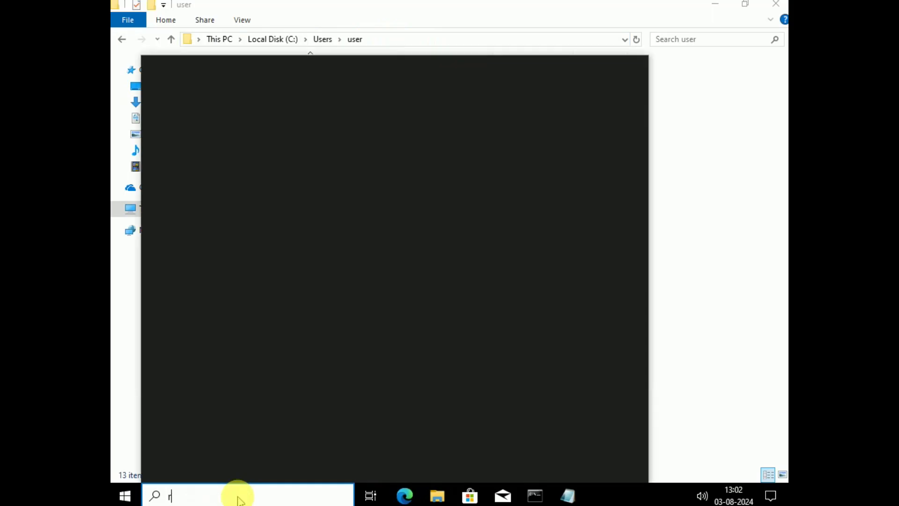
key(BackSpace)
text(registr)
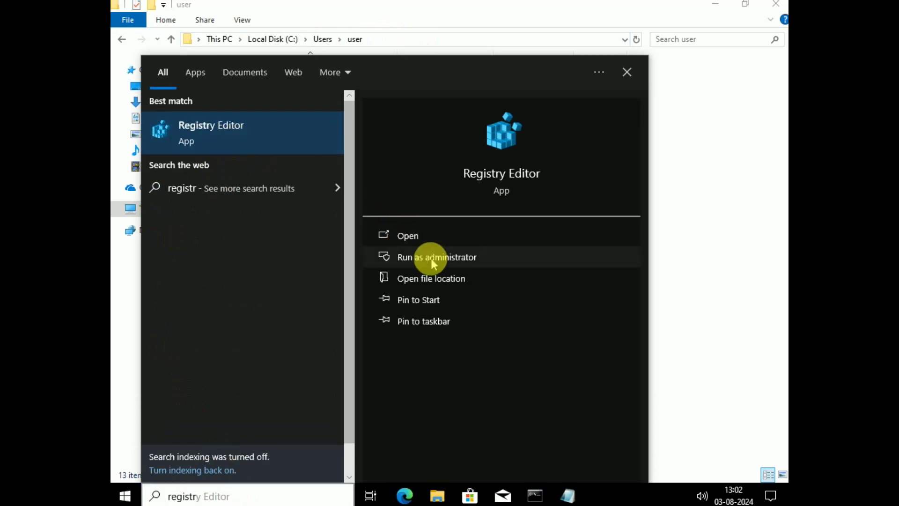
click(432, 259)
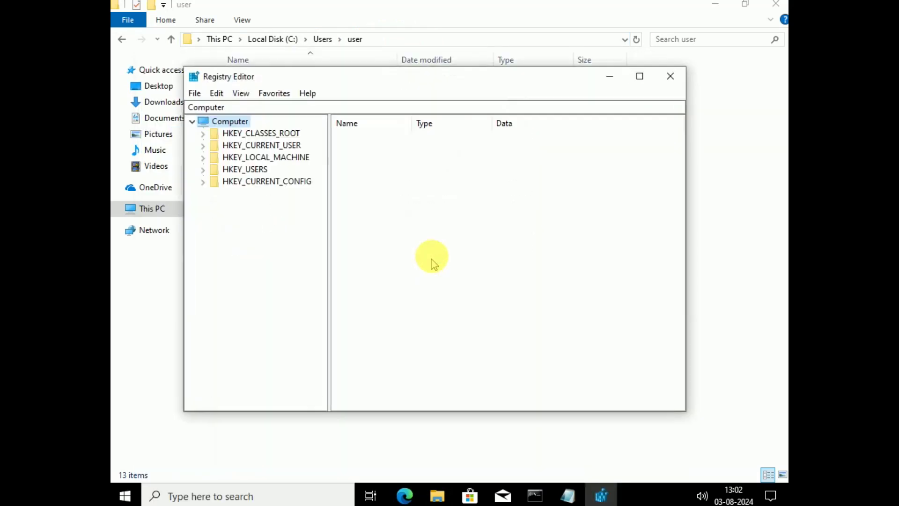
click(640, 76)
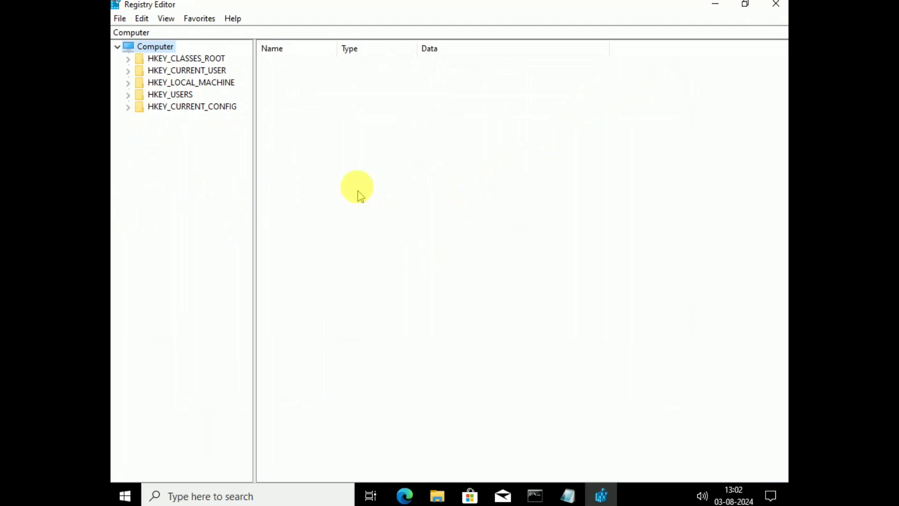
- Expand the registry path HKEY_LOCAL_MACHINE\SOFTWARE\Microsoft\Windows NT\CurrentVersion
double_click(166, 84)
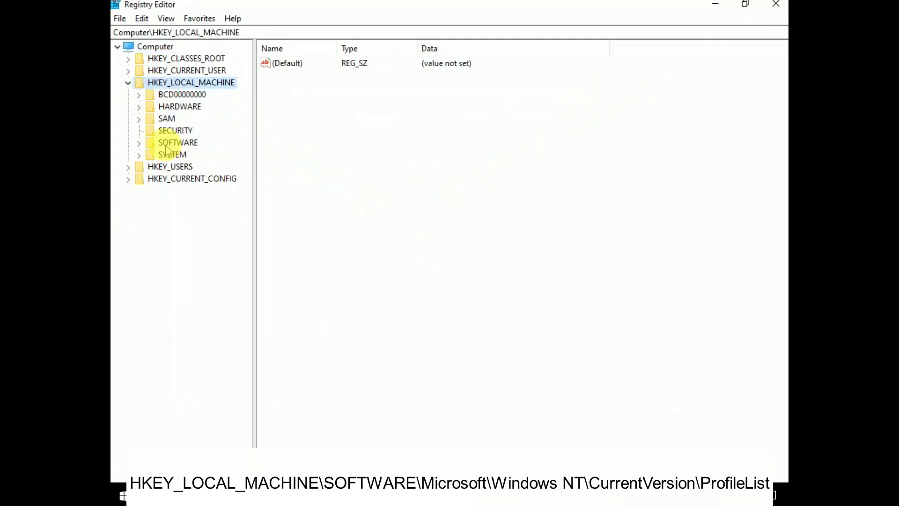
double_click(166, 145)
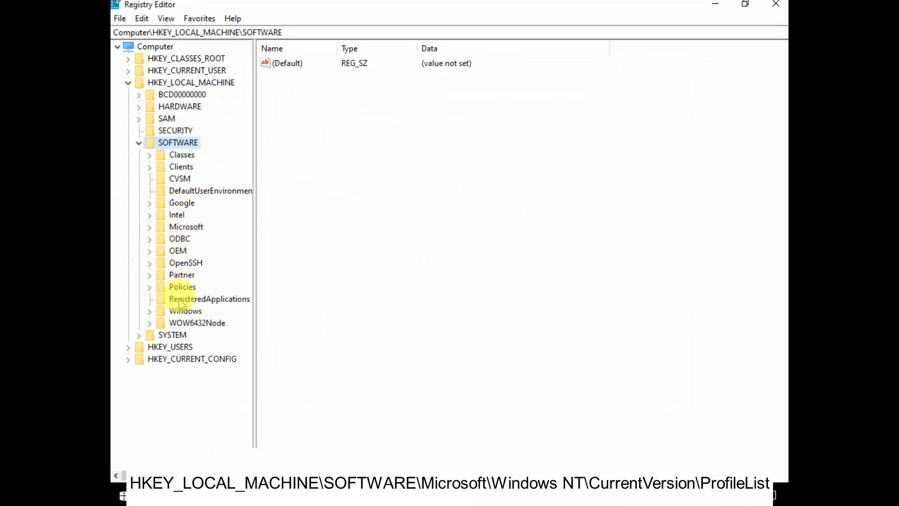
double_click(178, 230)
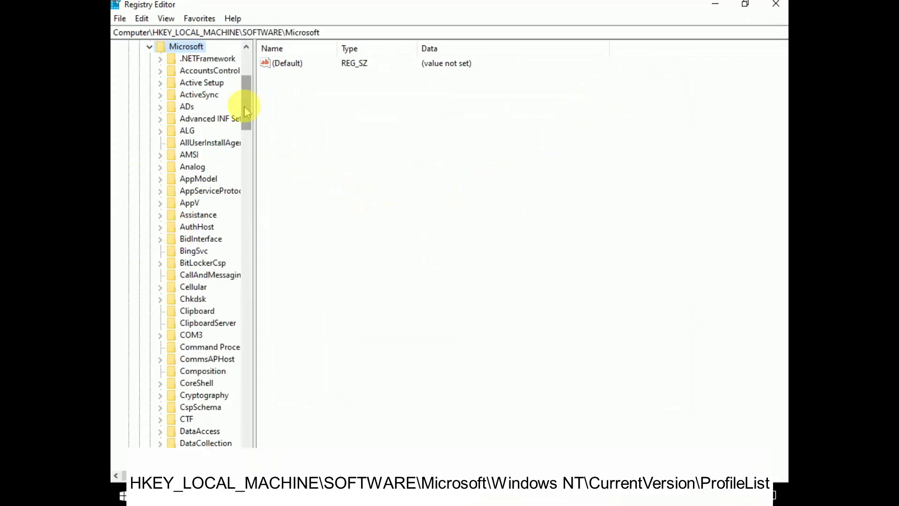
mouse_move(243, 106)
mouse_down()
mouse_move(277, 331)
mouse_move(269, 408)
mouse_up()
double_click(196, 300)
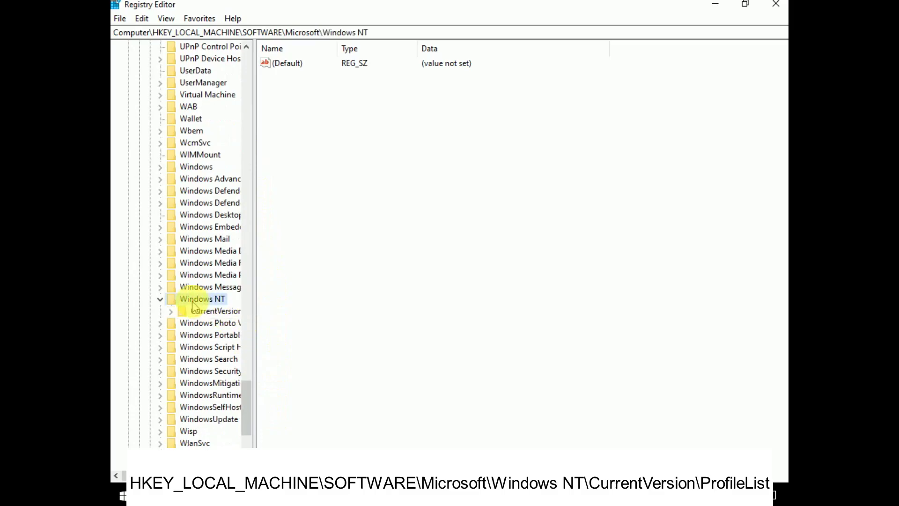
double_click(196, 311)
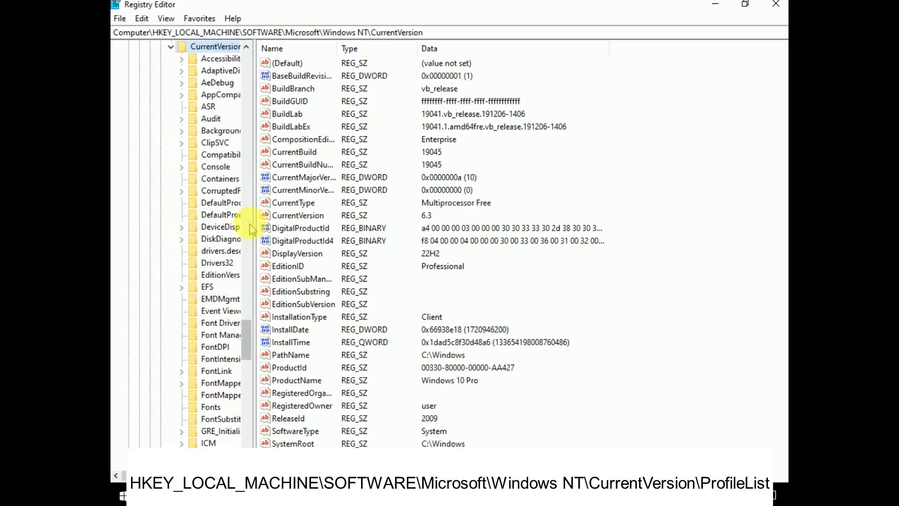
- Expand the ProfileList key under CurrentVersion and widen the key tree until the full SID subkey names are readable
drag(253, 219, 338, 211)
scroll(202, 276, down, 5)
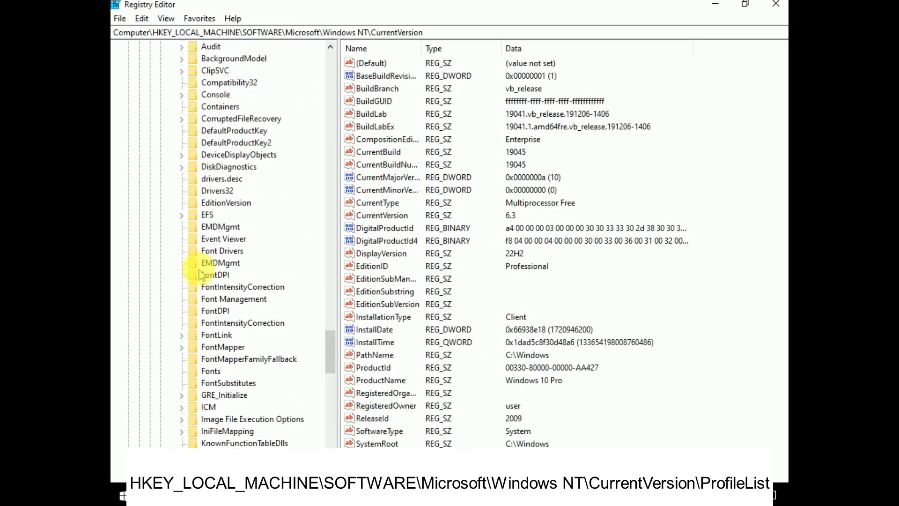
scroll(239, 283, down, 5)
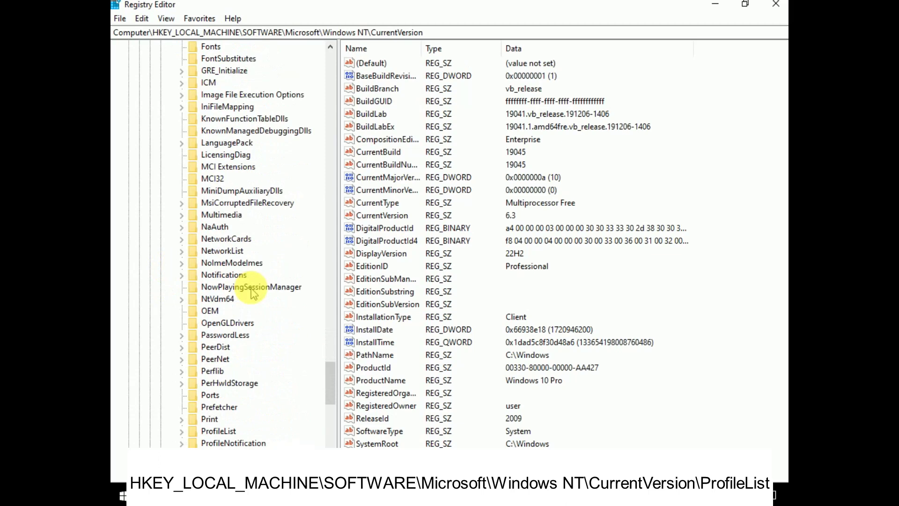
scroll(245, 312, down, 2)
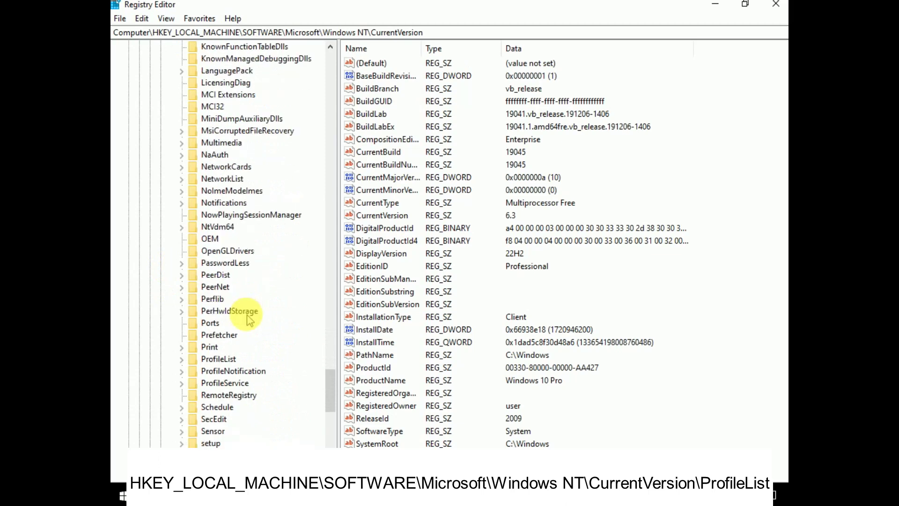
click(209, 360)
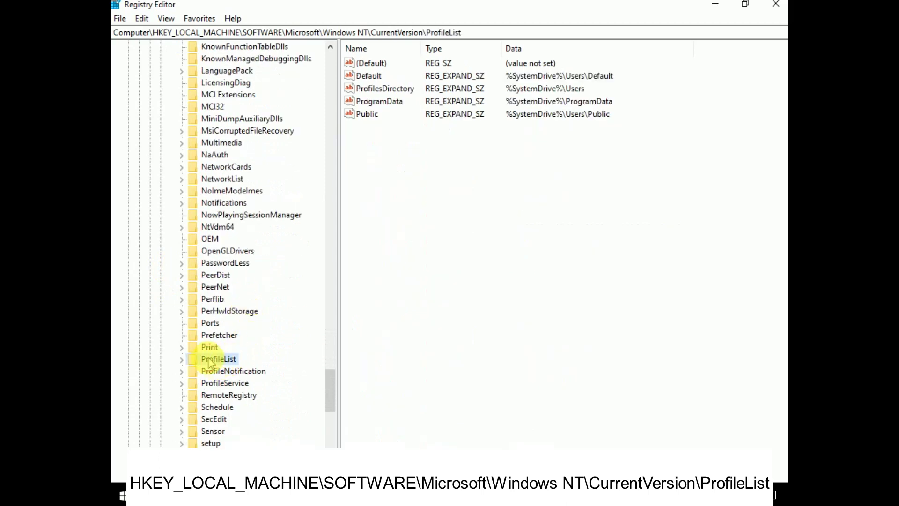
scroll(218, 300, down, 1)
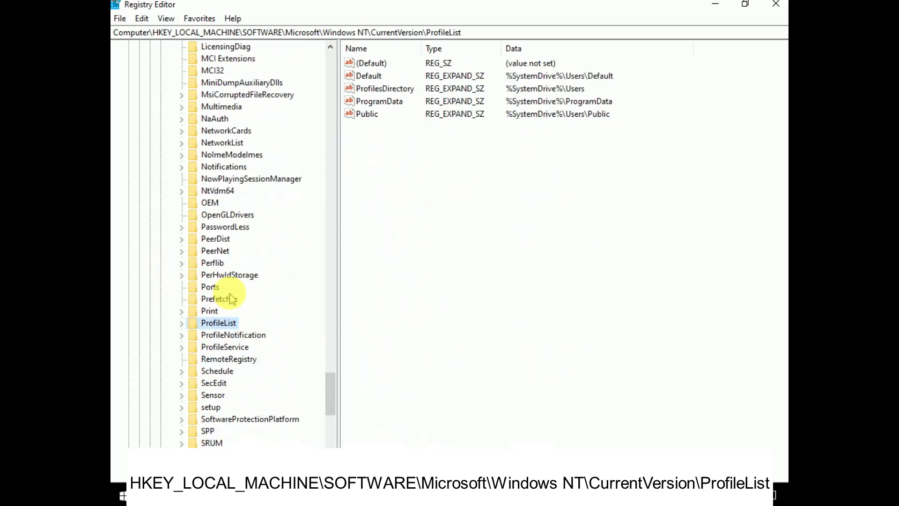
click(182, 324)
scroll(293, 260, down, 3)
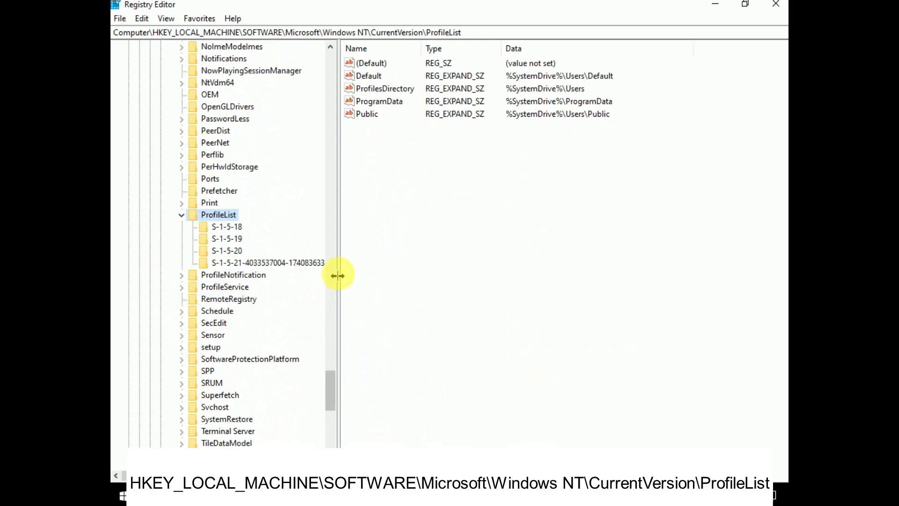
drag(338, 262, 418, 263)
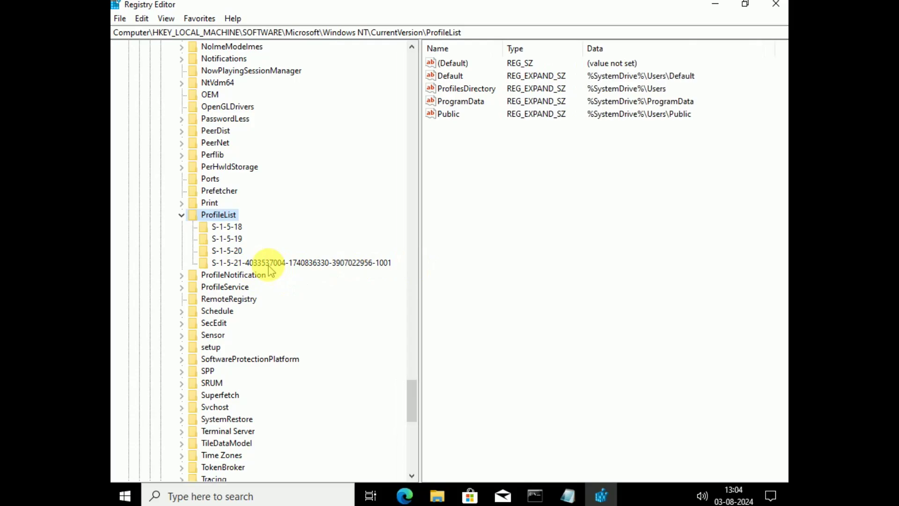
- Compare the SID saved in Notepad with the ProfileList subkeys and select the matching key in Registry Editor
click(568, 495)
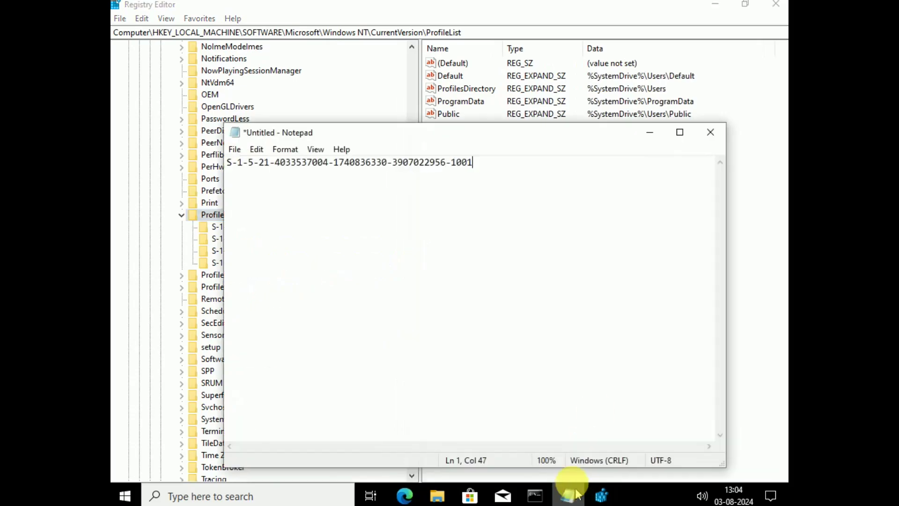
drag(511, 135, 469, 297)
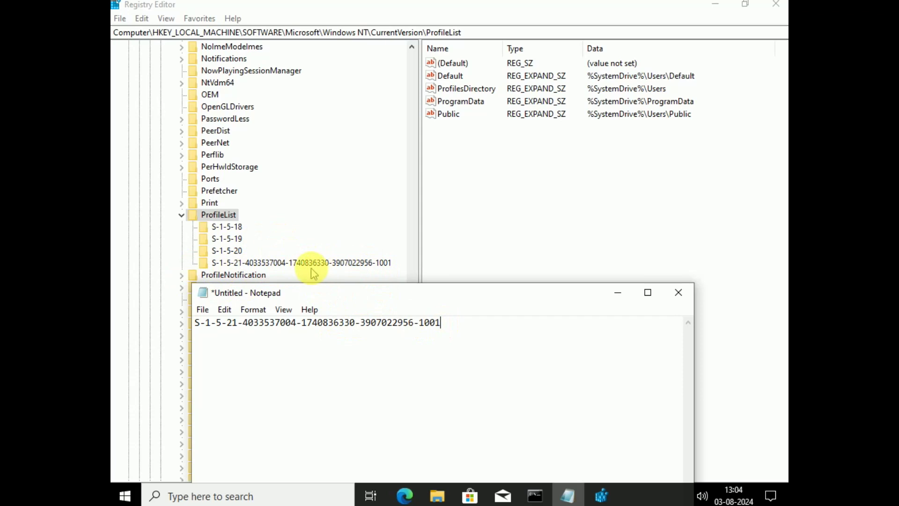
click(295, 263)
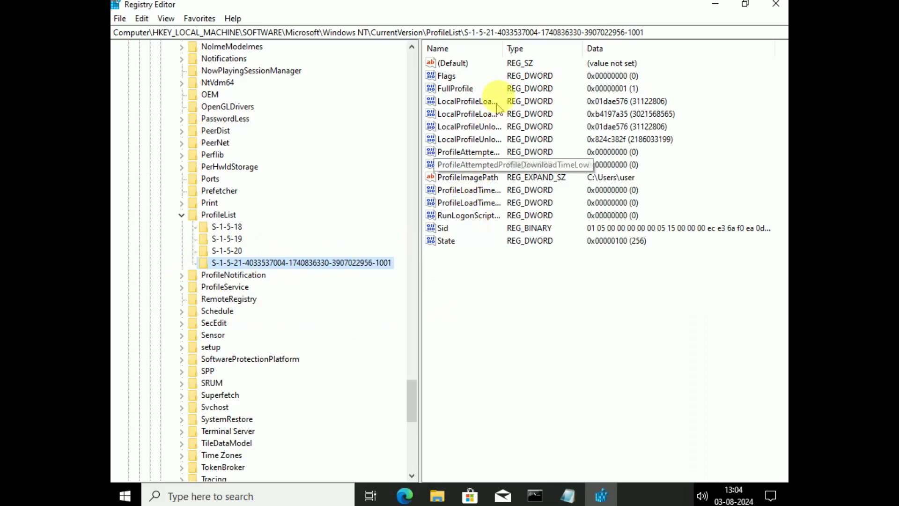
- Set the account key's ProfileImagePath value to C:\Users\user, using the folder path copied from File Explorer
drag(501, 48, 539, 48)
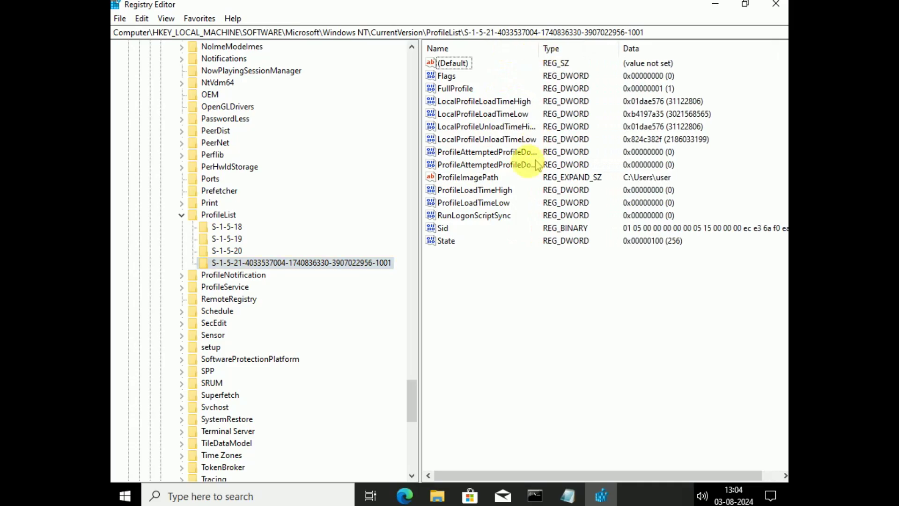
click(483, 179)
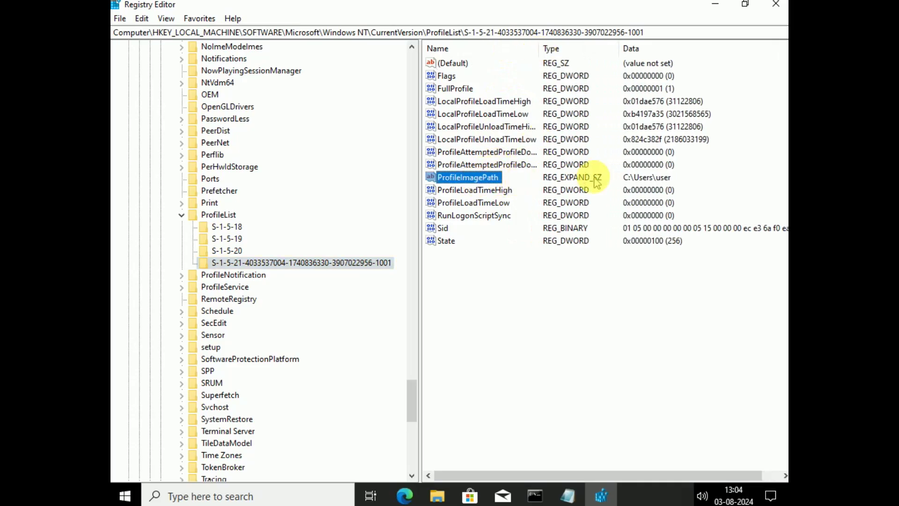
double_click(469, 178)
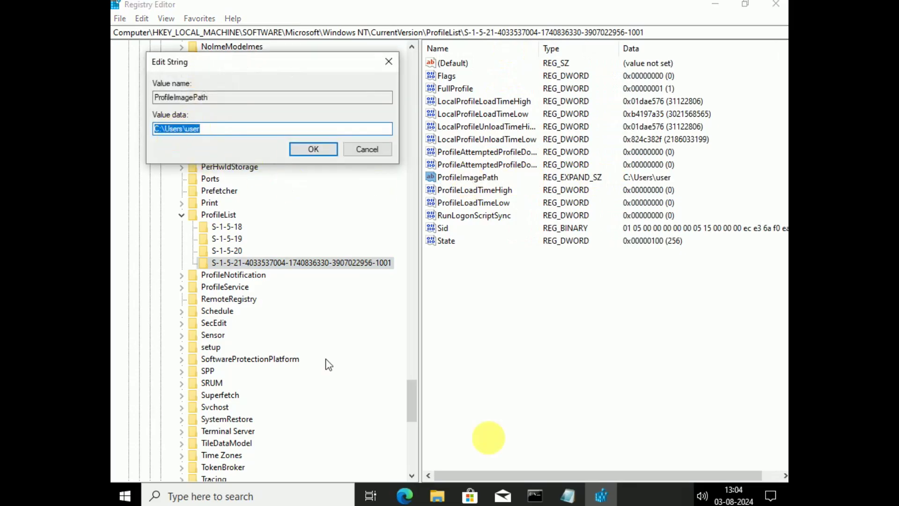
click(435, 497)
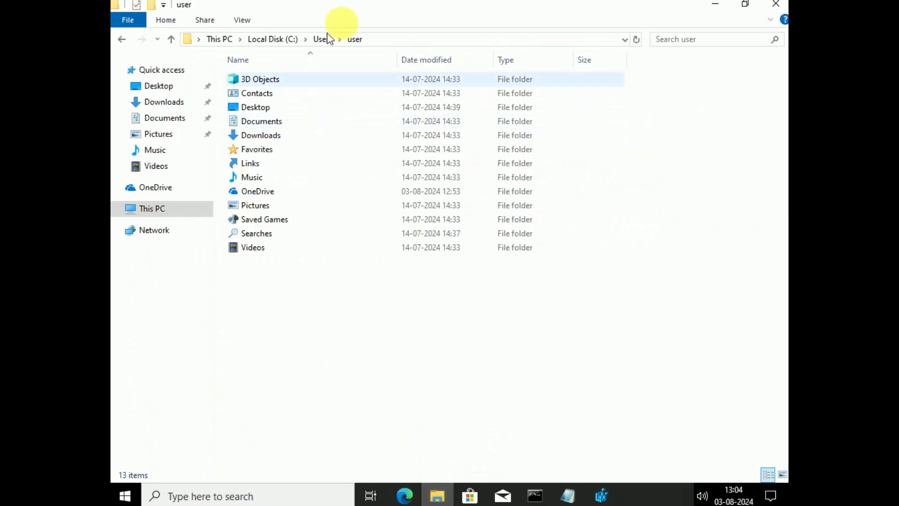
click(396, 42)
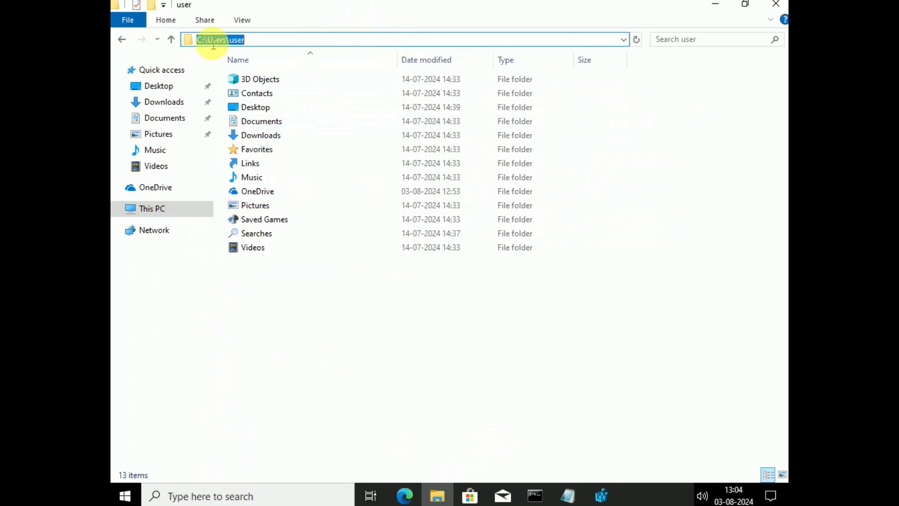
right_click(213, 45)
click(243, 88)
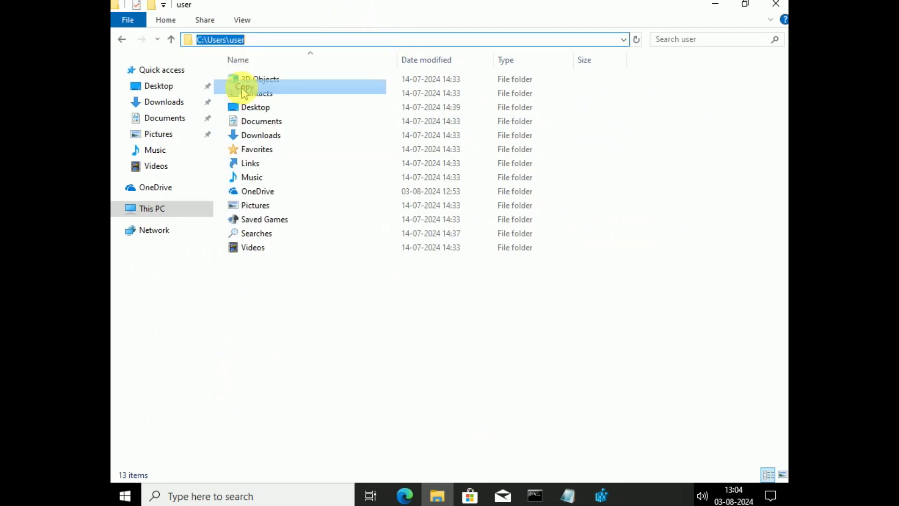
click(601, 495)
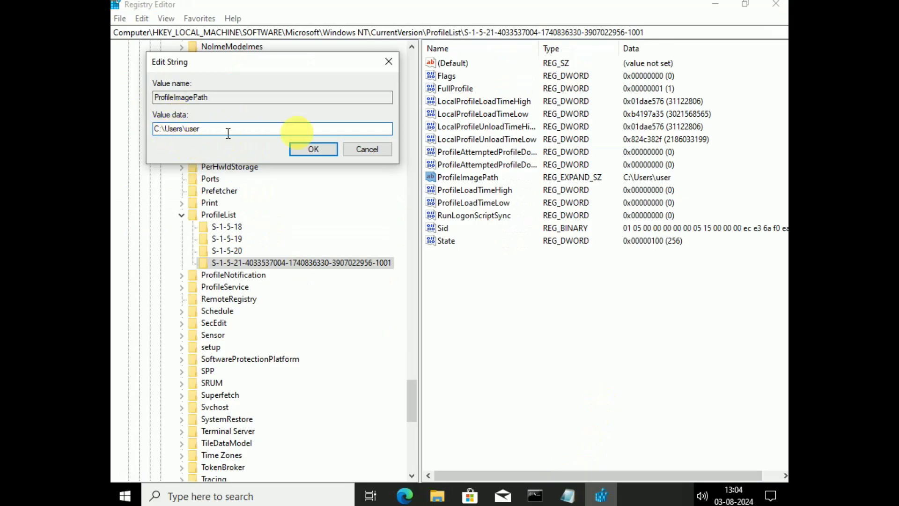
click(314, 150)
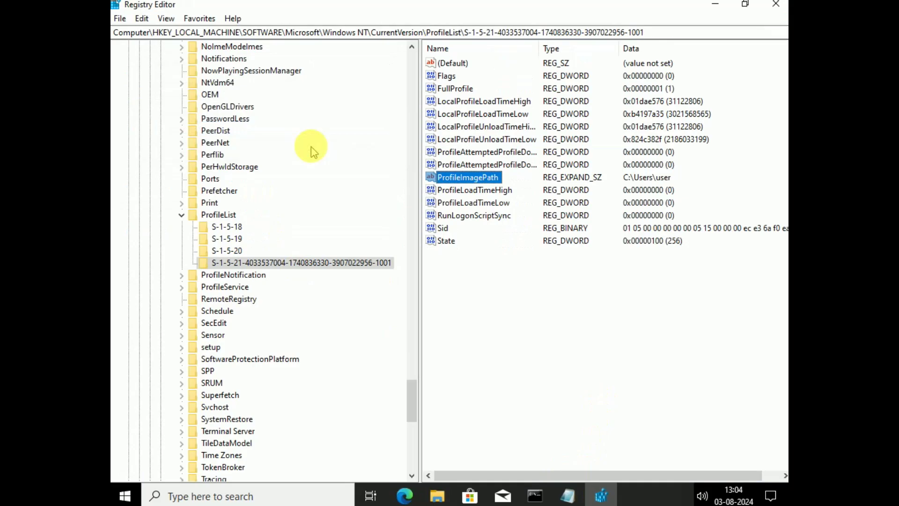
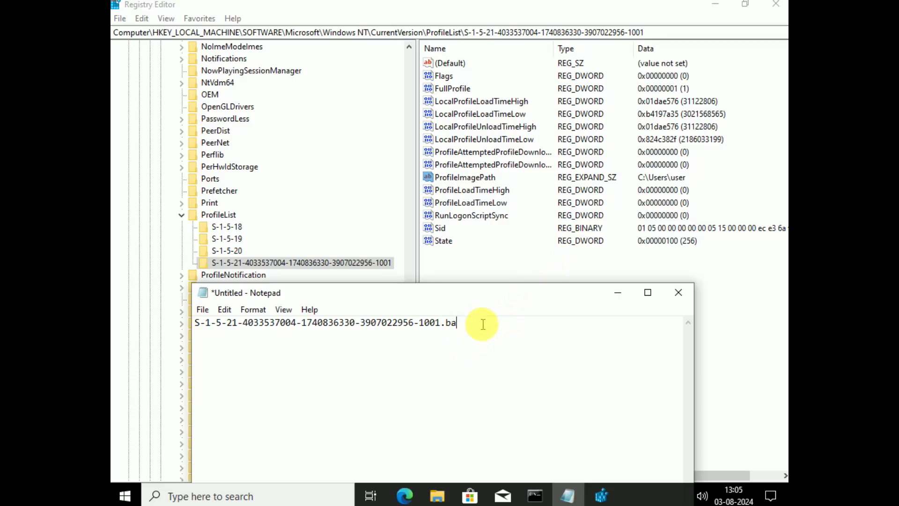
- Rename the account's SID key under ProfileList by appending .bat to its name
right_click(355, 263)
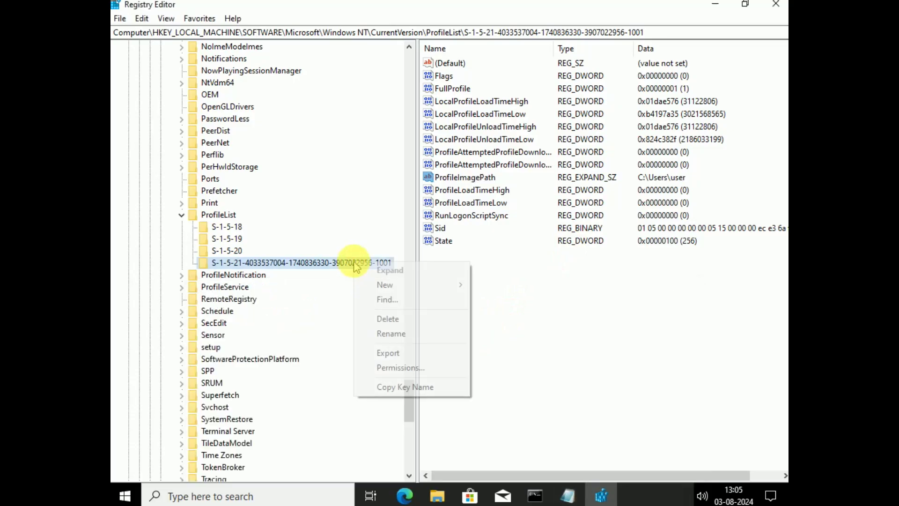
click(391, 333)
key(End)
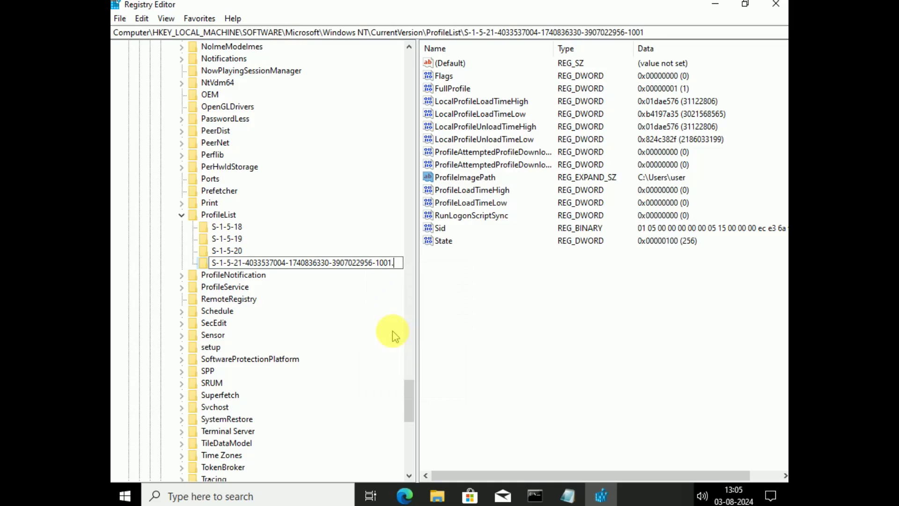
text(.bat)
key(Return)
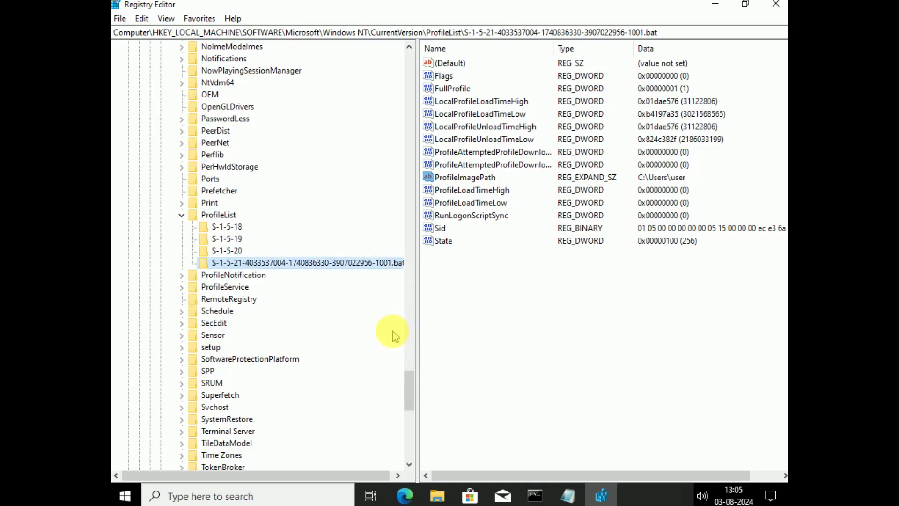
- Rename the account's SID key under ProfileList by removing the .bat suffix from its name
drag(415, 309, 445, 299)
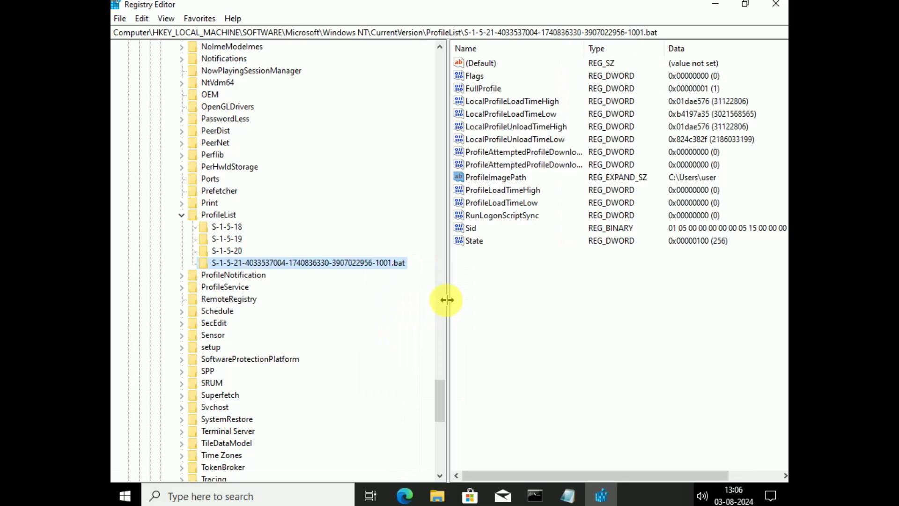
right_click(382, 266)
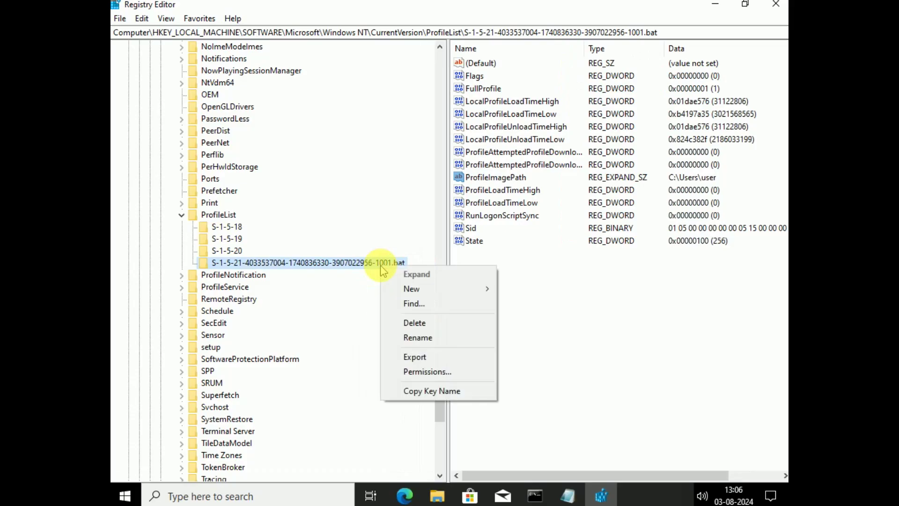
click(424, 338)
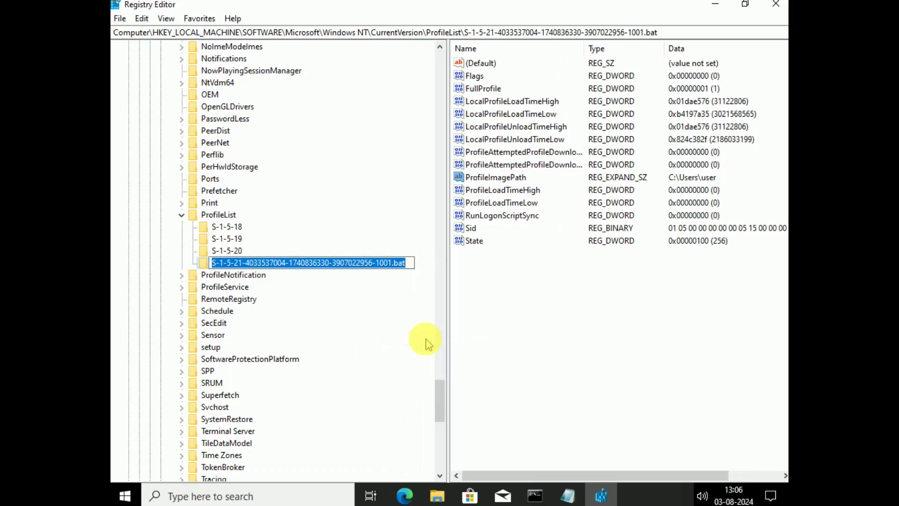
key(End)
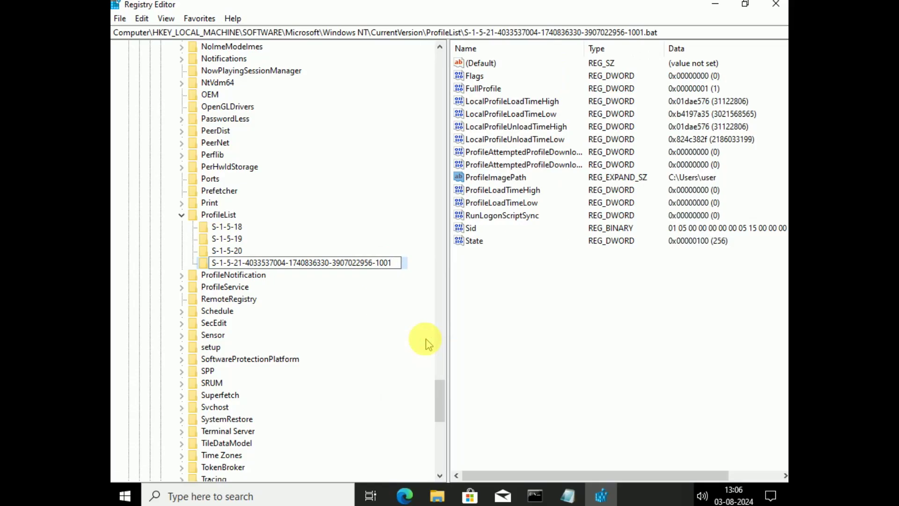
key(Return)
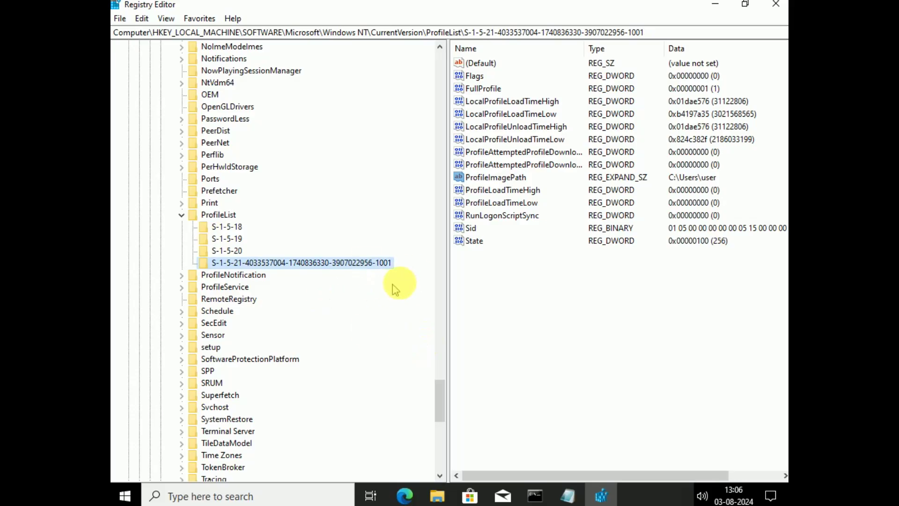
click(129, 495)
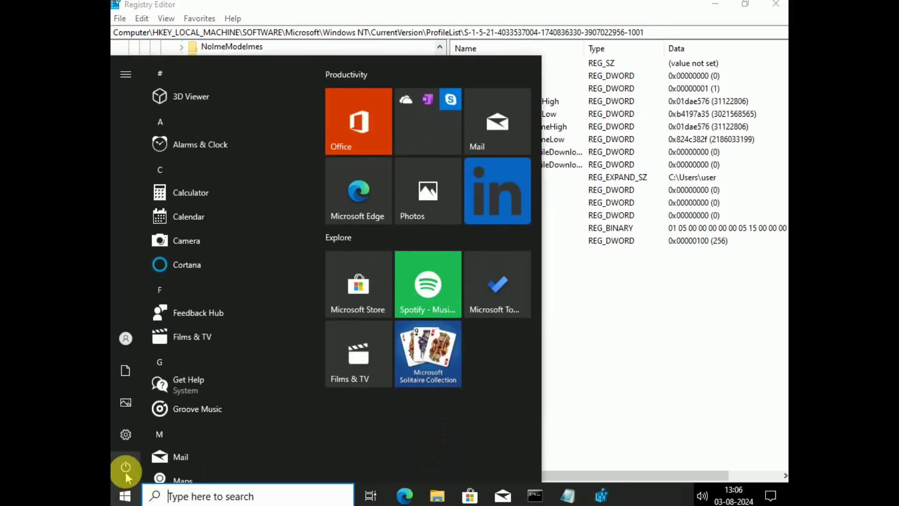
click(127, 474)
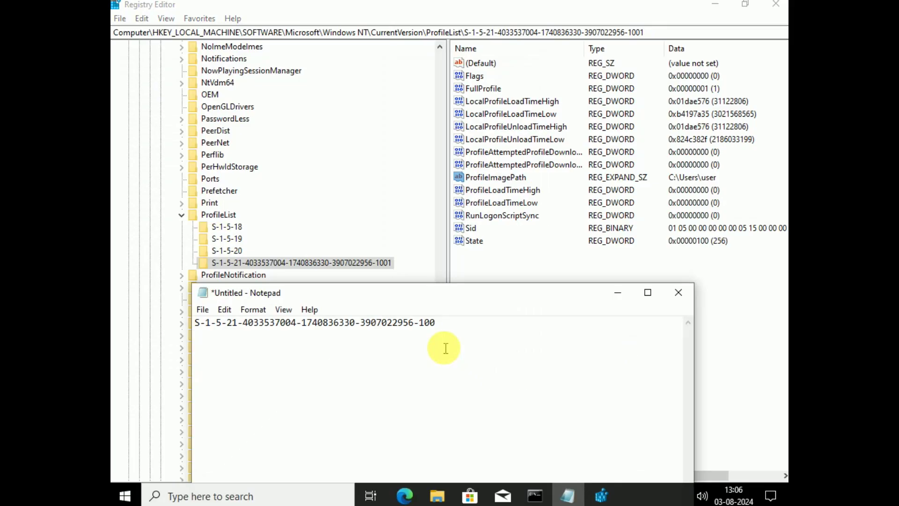
- Add a copy of the SID with .bat appended to the Notepad note, separated from the original line by a blank line
drag(457, 327, 181, 335)
key(ctrl+c)
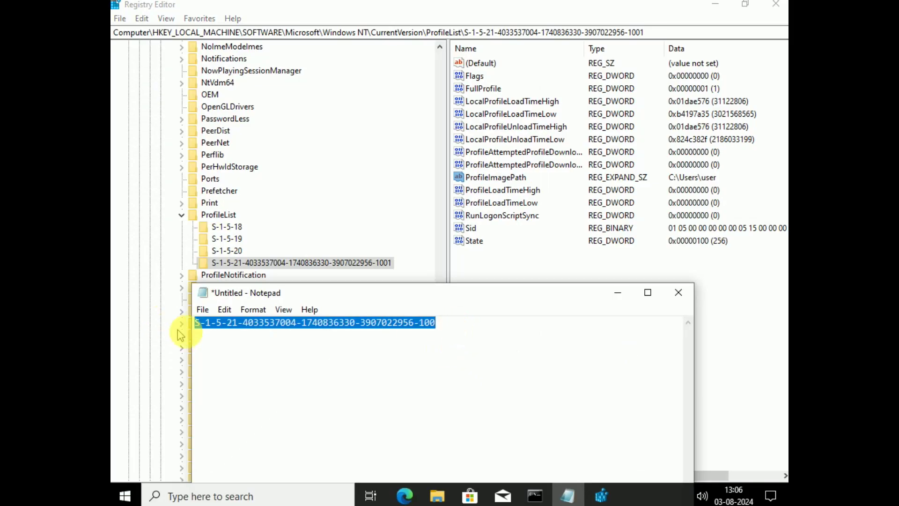
click(447, 325)
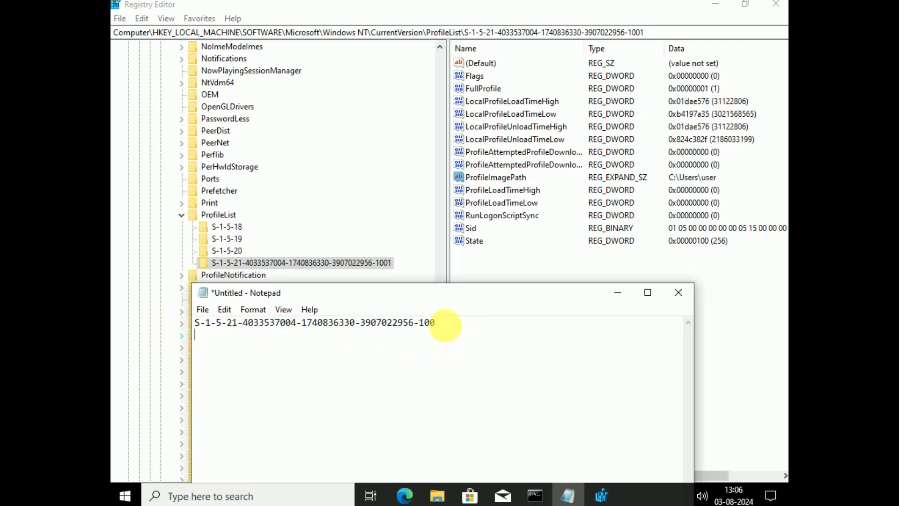
key(Return)
key(ctrl+v)
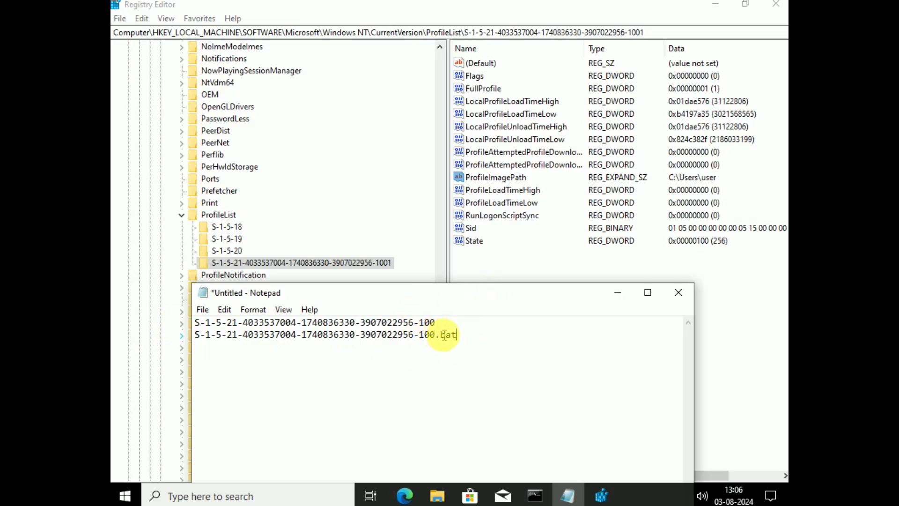
drag(458, 335, 193, 336)
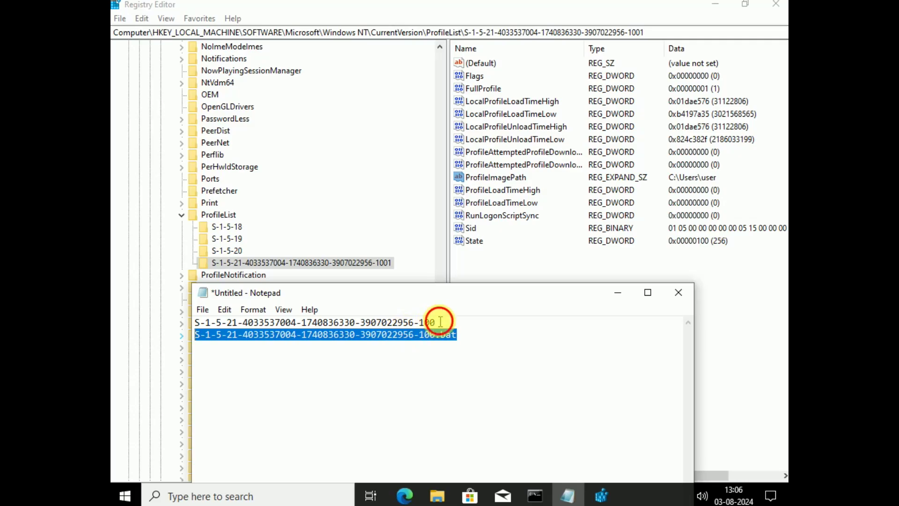
drag(440, 322, 379, 279)
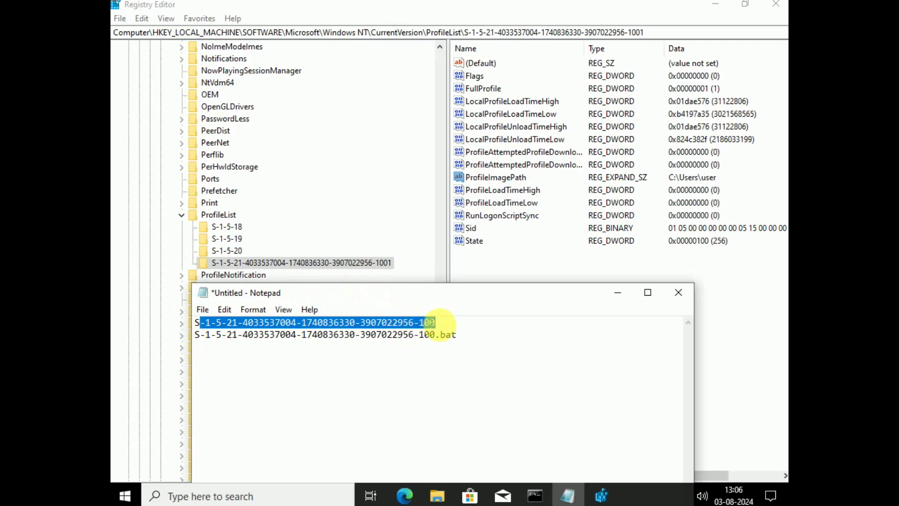
click(448, 326)
key(Return)
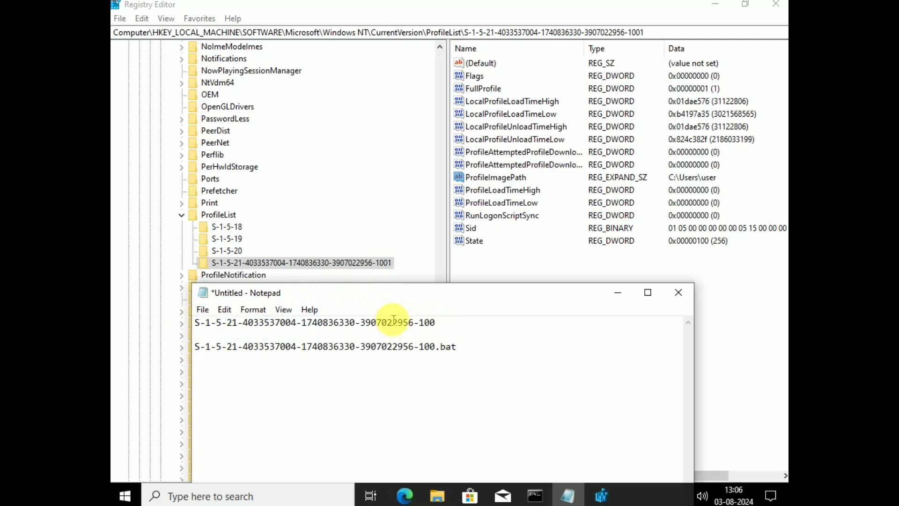
drag(436, 323, 302, 323)
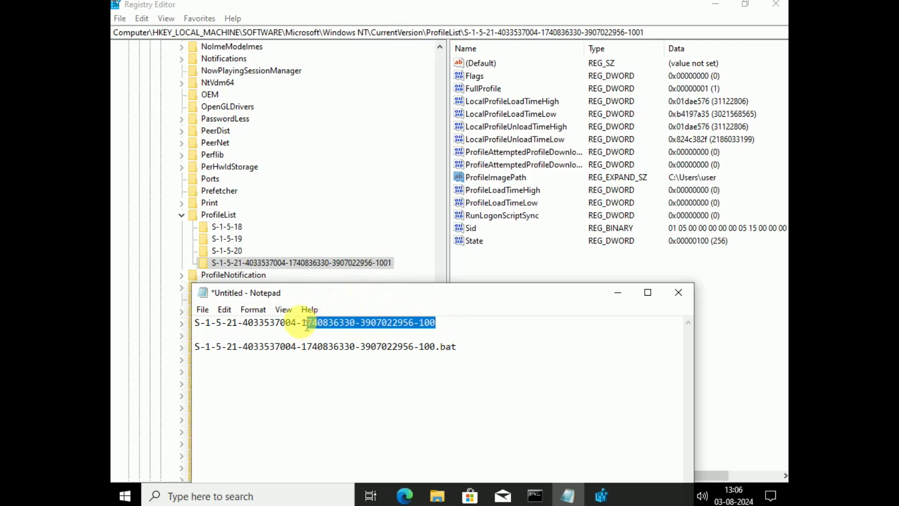
- Compare the account's SID key under ProfileList with the .bat variant written in Notepad
right_click(317, 265)
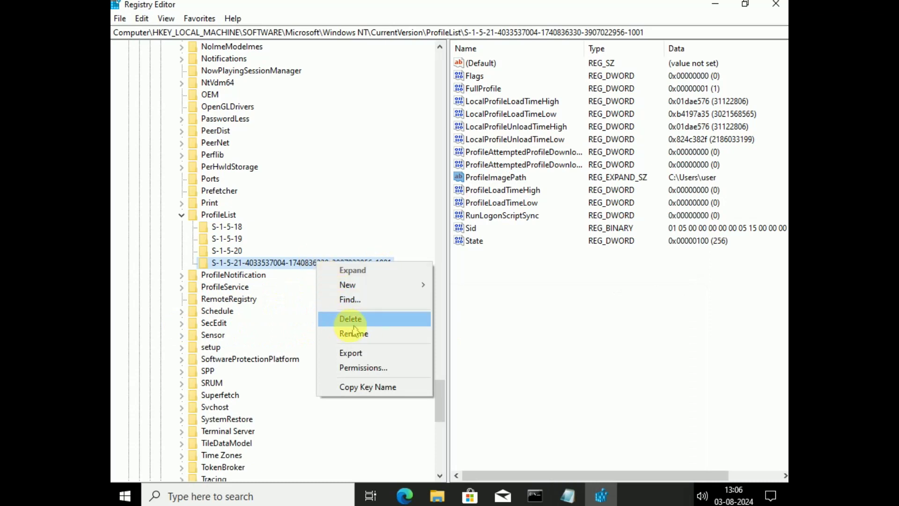
click(572, 492)
triple_click(466, 347)
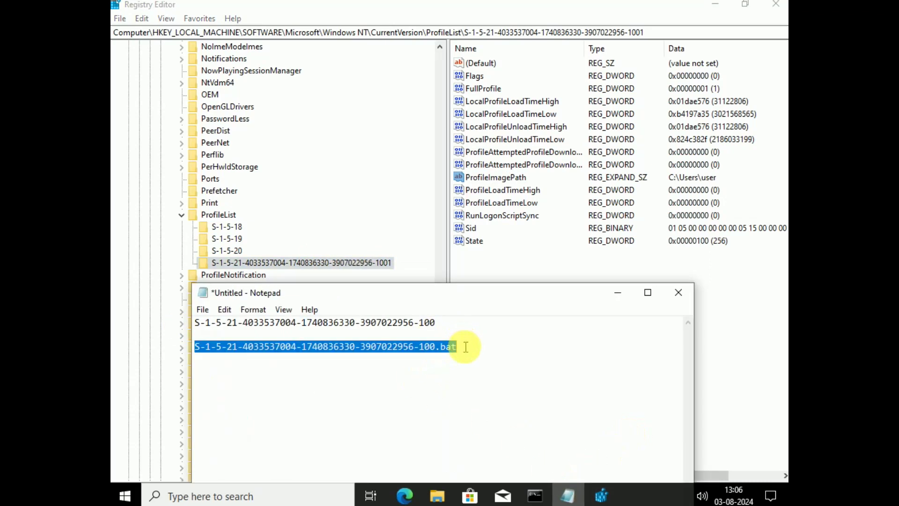
click(617, 292)
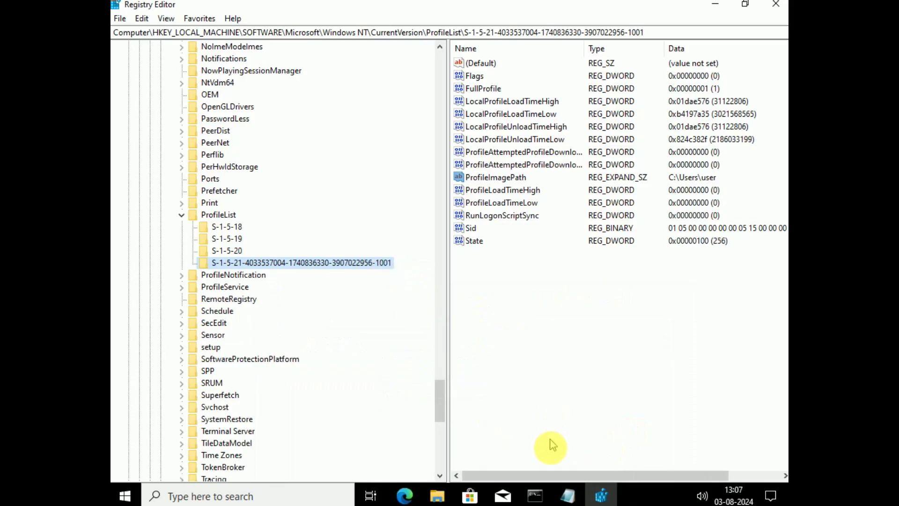
- Reduce the Notepad note to one SID line without .bat by deleting the suffix and the upper line, then minimise Notepad
click(568, 496)
click(474, 337)
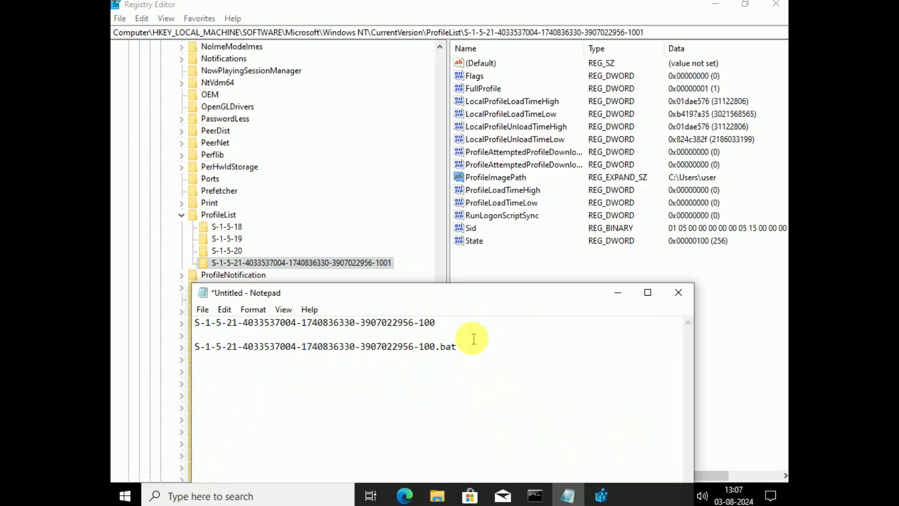
key(BackSpace)
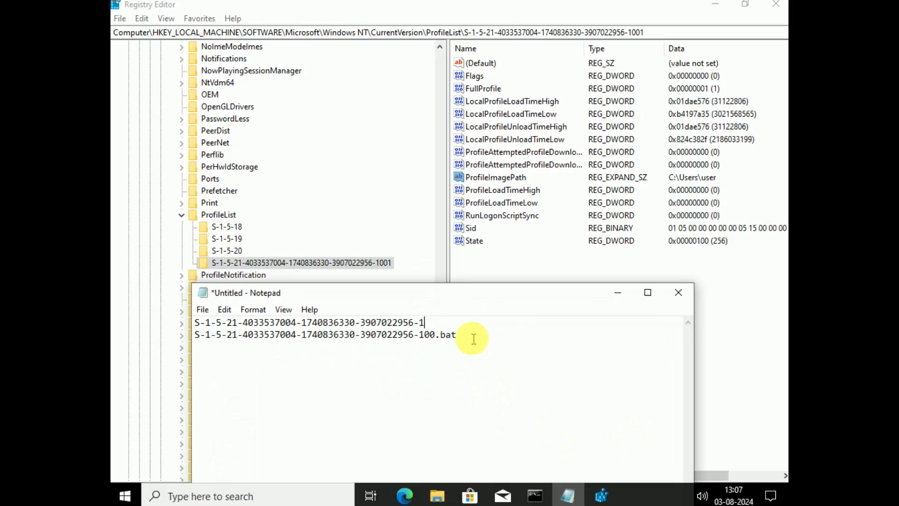
key(Return)
key(BackSpace)
key(ctrl+z)
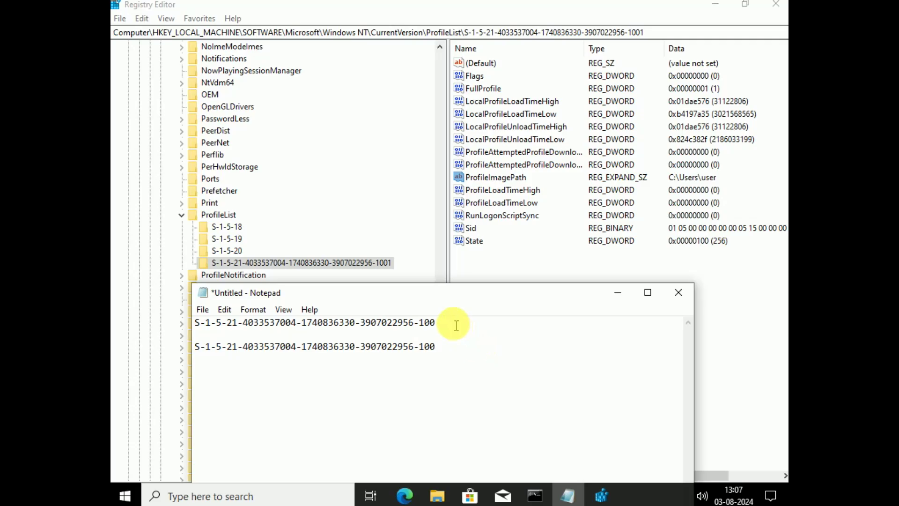
drag(454, 322, 125, 328)
key(BackSpace)
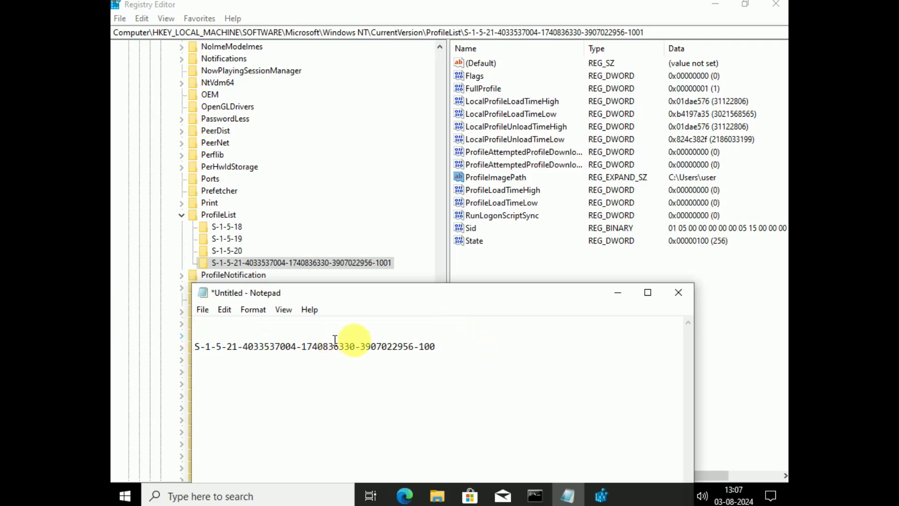
click(440, 344)
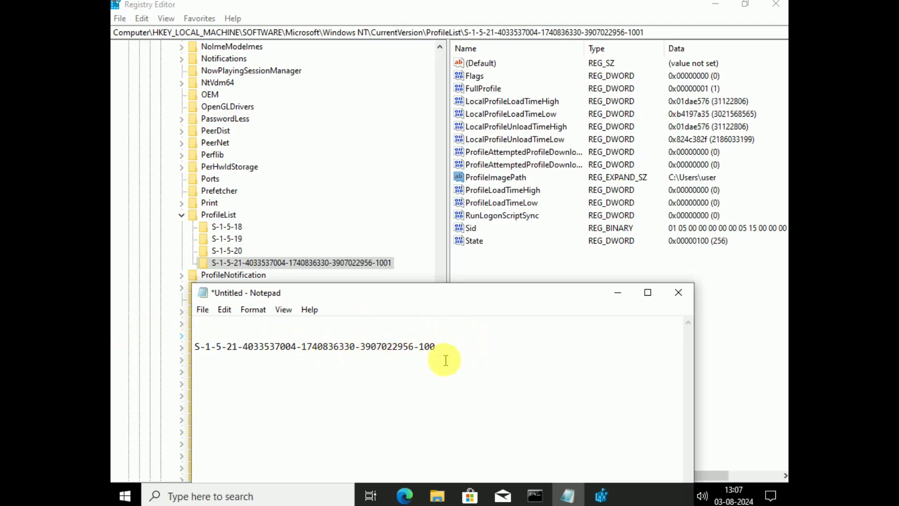
drag(436, 349, 176, 351)
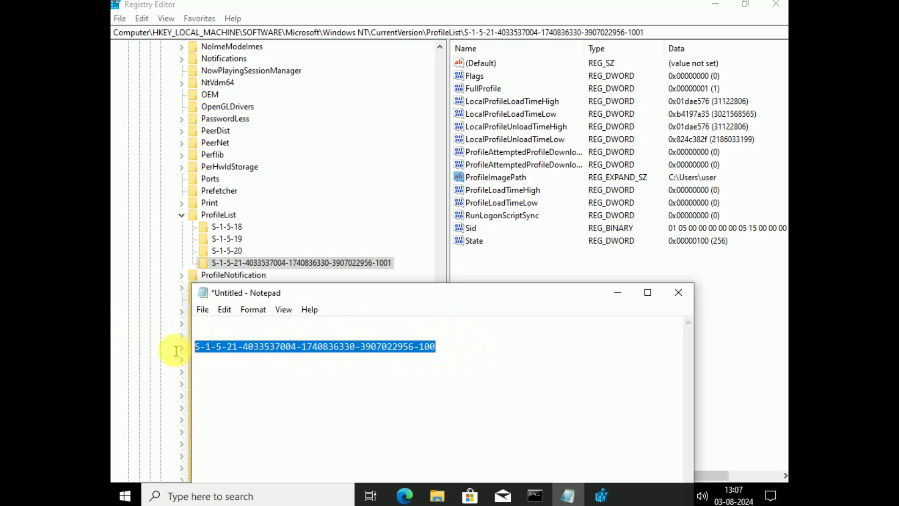
click(617, 294)
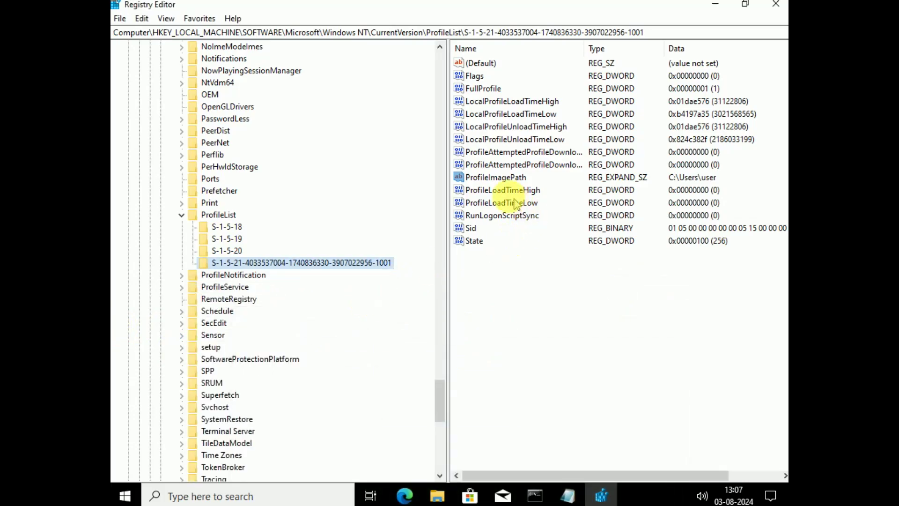
- Review the account key's ProfileImagePath value without changing it, then collapse ProfileList and close Registry Editor
double_click(498, 177)
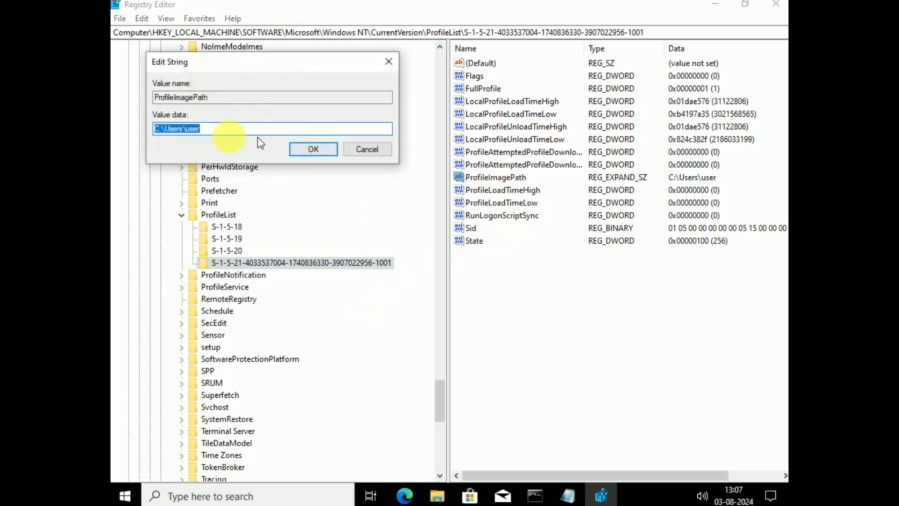
click(388, 61)
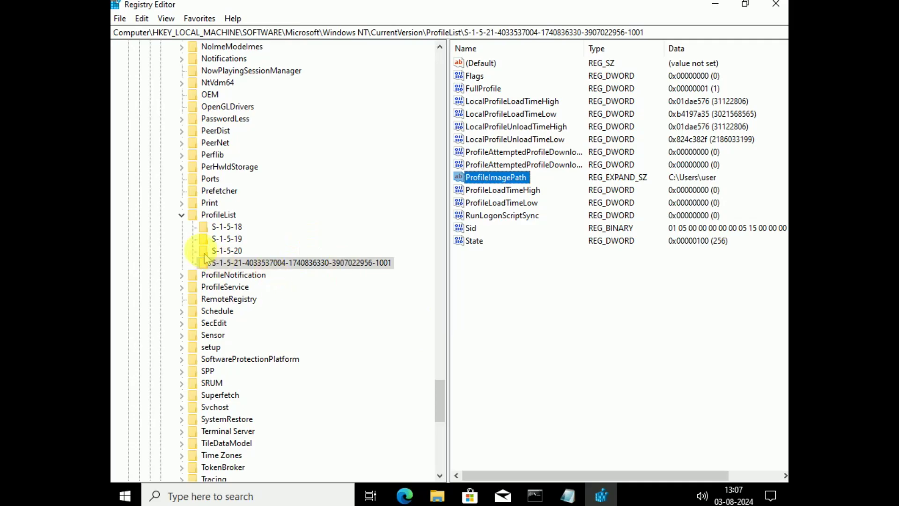
click(182, 216)
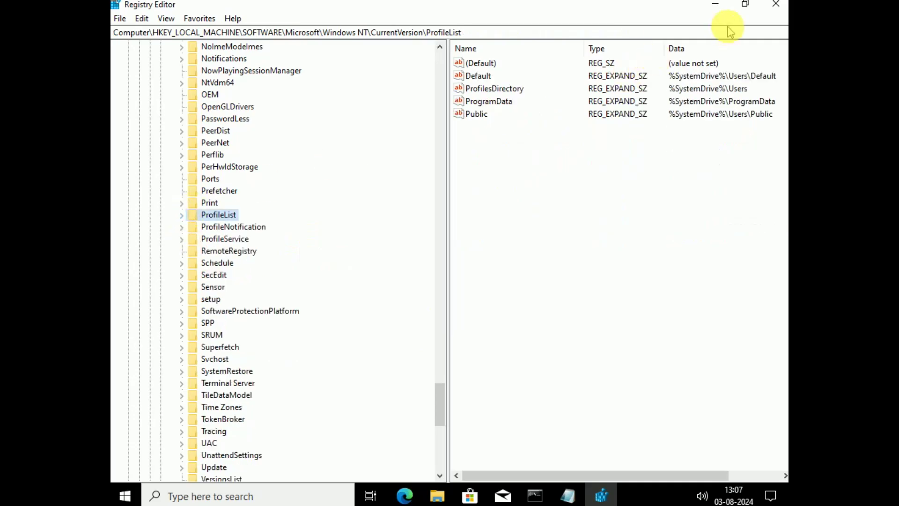
click(773, 12)
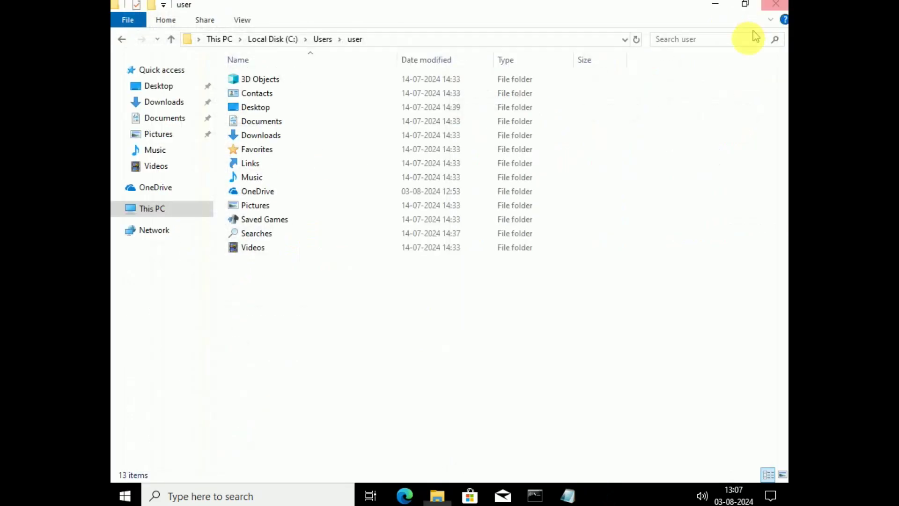
- Open the C:\Users folder in File Explorer and turn on the display of hidden items
click(171, 209)
click(307, 227)
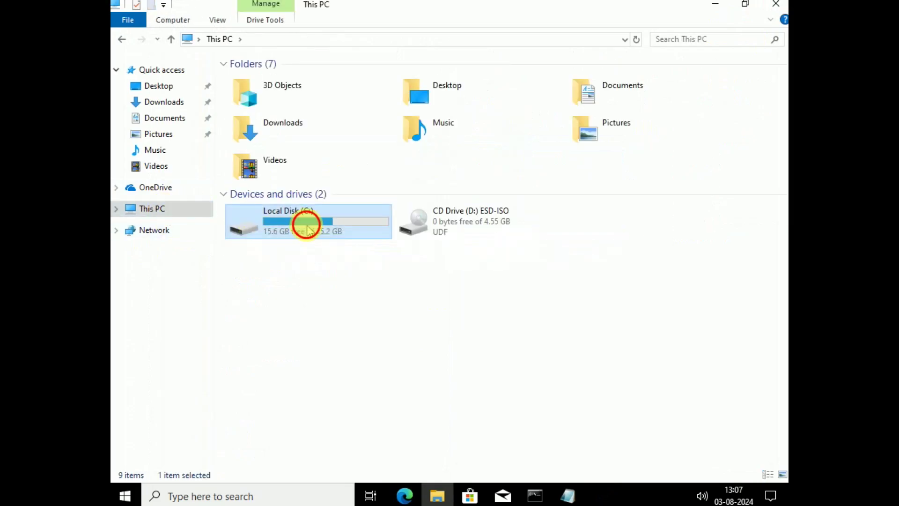
double_click(308, 229)
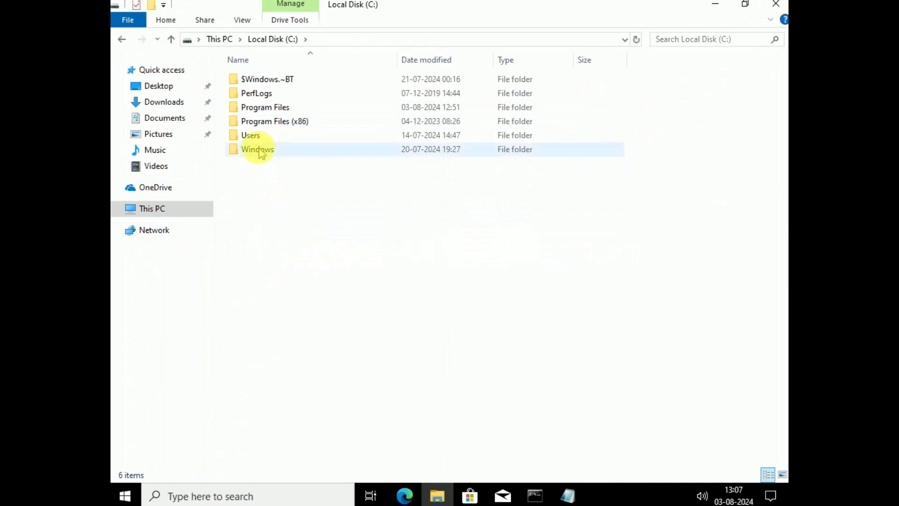
double_click(255, 135)
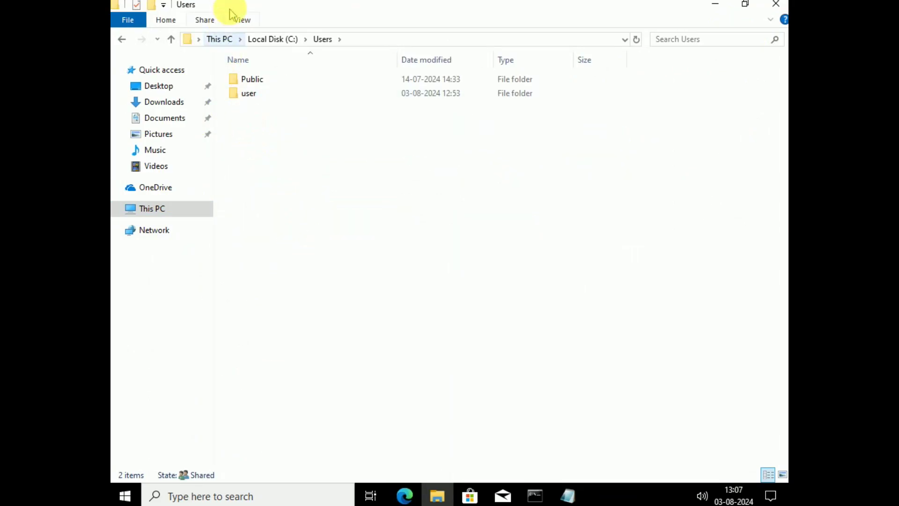
click(243, 20)
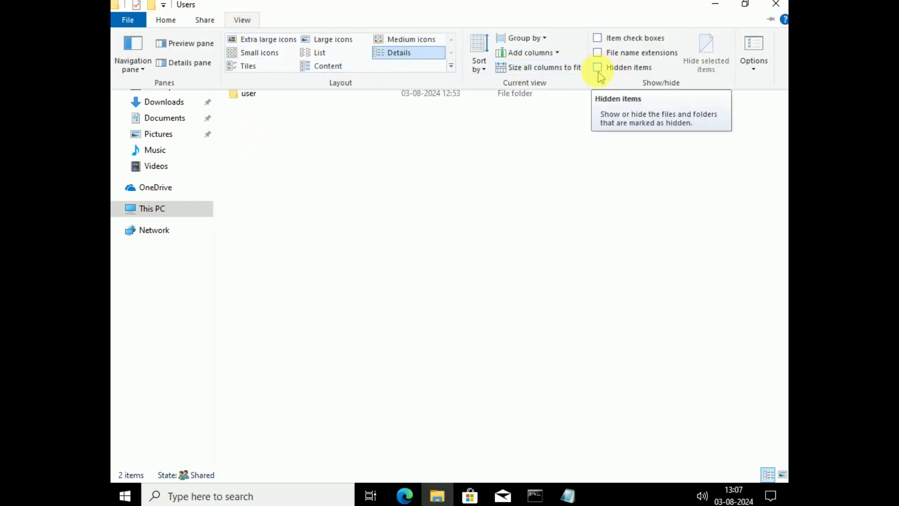
click(598, 70)
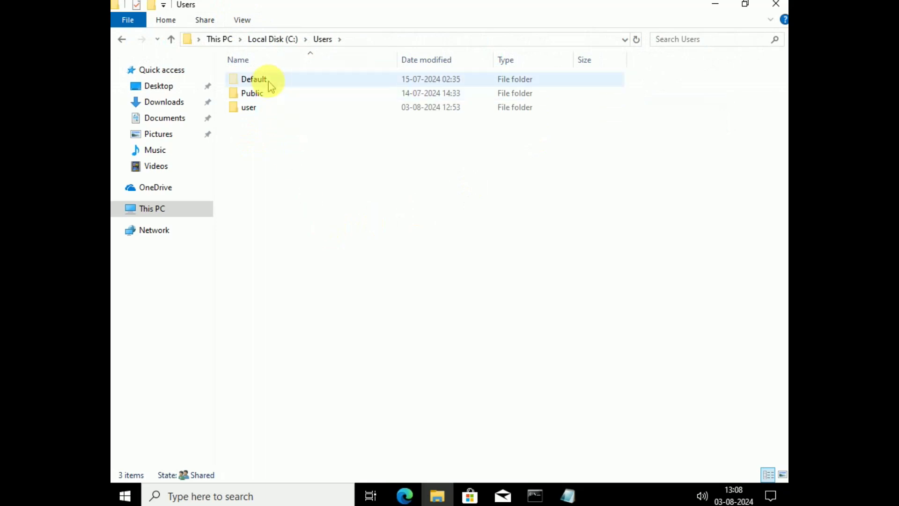
- Rename NTUSER.DAT in the Default profile folder to NTUSERold.DAT
double_click(266, 81)
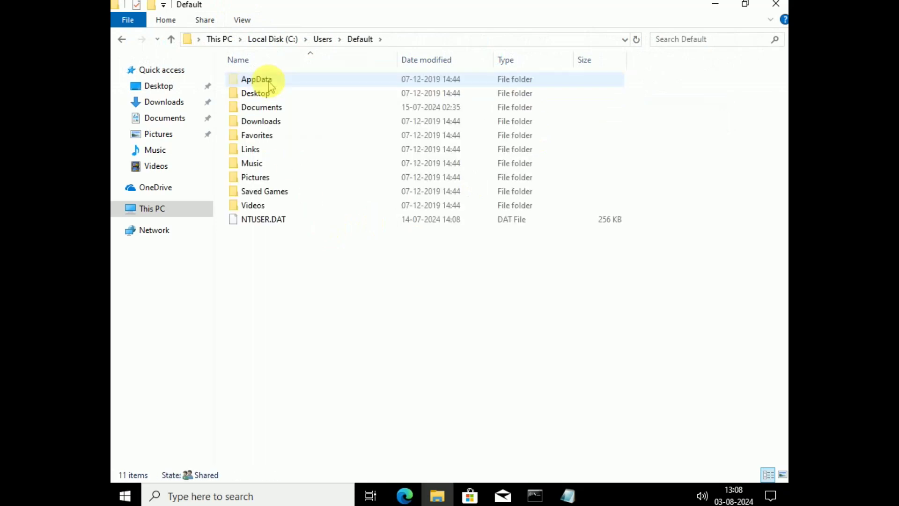
click(262, 220)
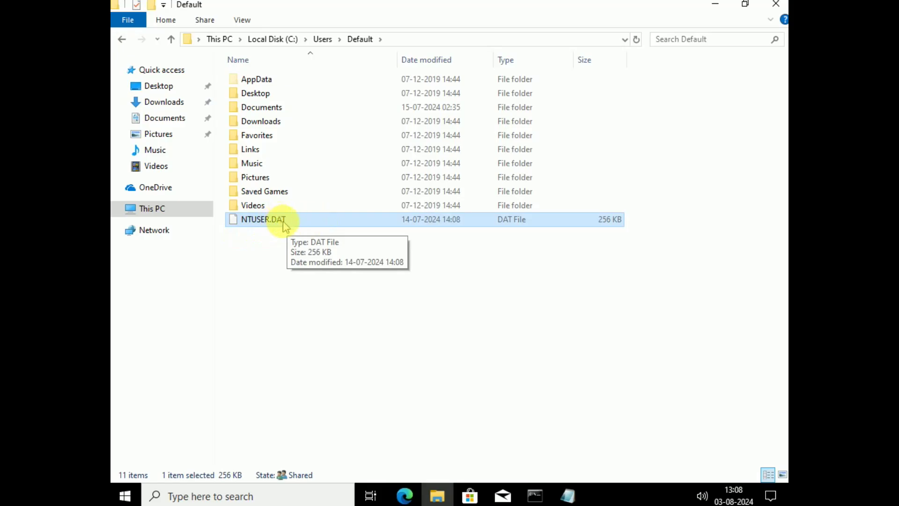
right_click(285, 224)
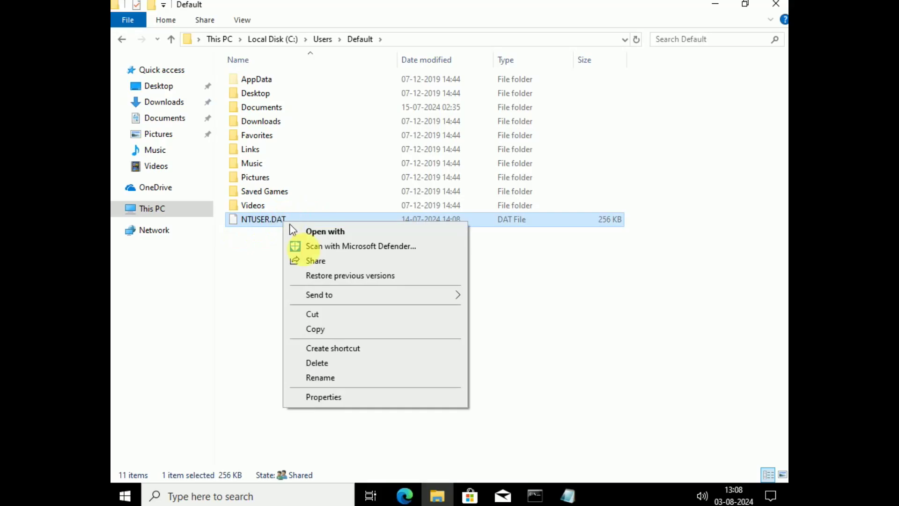
click(323, 377)
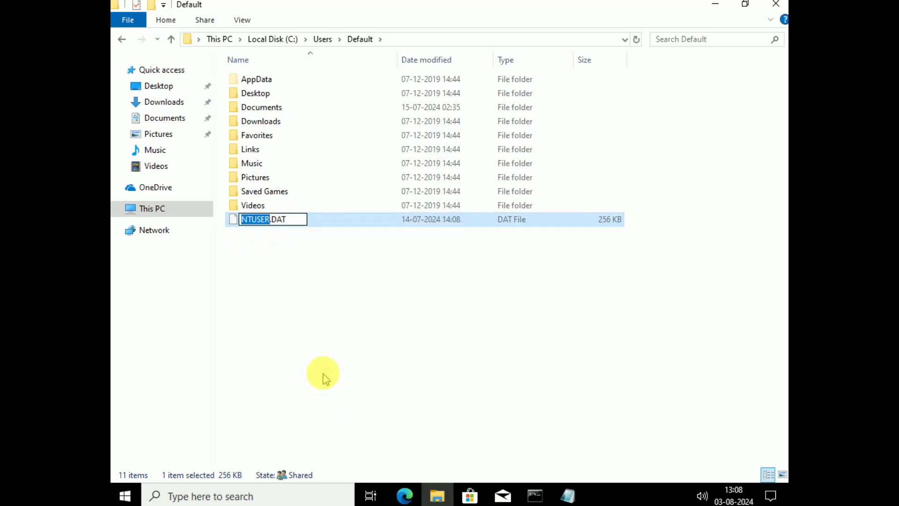
key(Left)
key(Left)
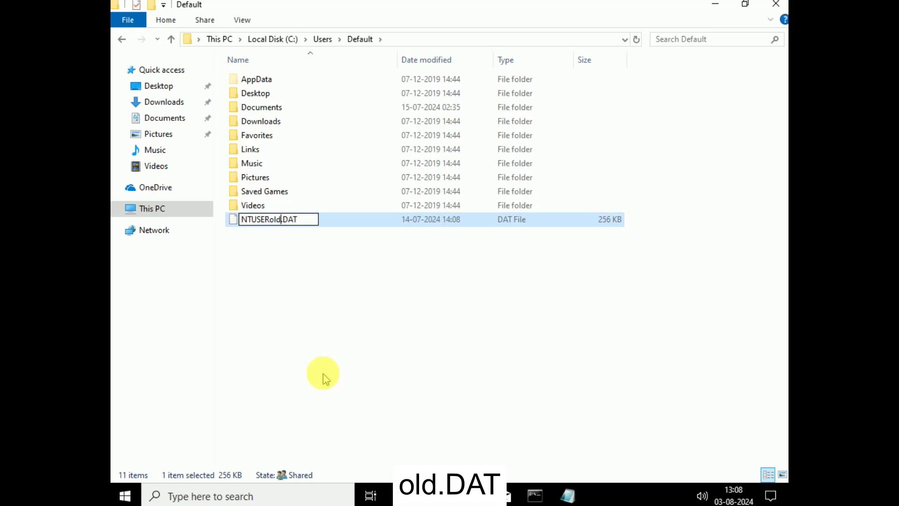
key(Return)
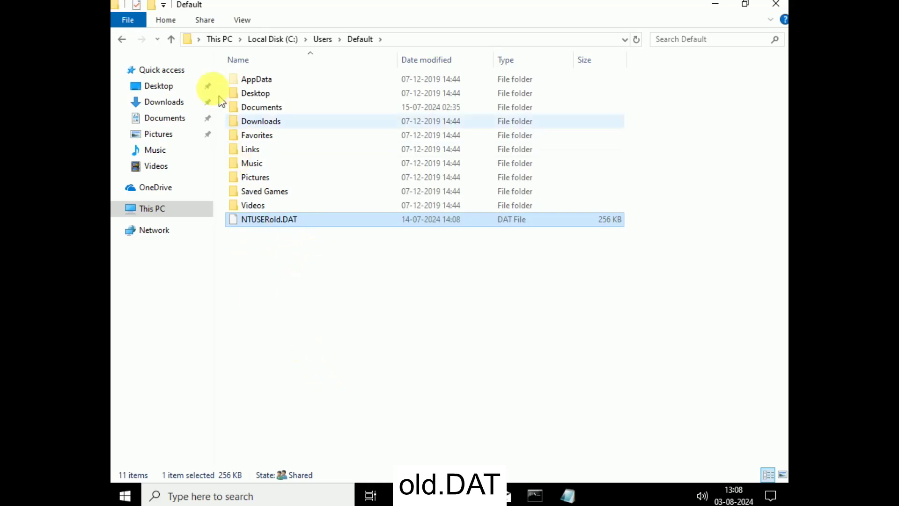
- Try to copy NTUSER.DAT from the C:\Users\user folder into the Default folder, then dismiss the dialog and close File Explorer
click(171, 40)
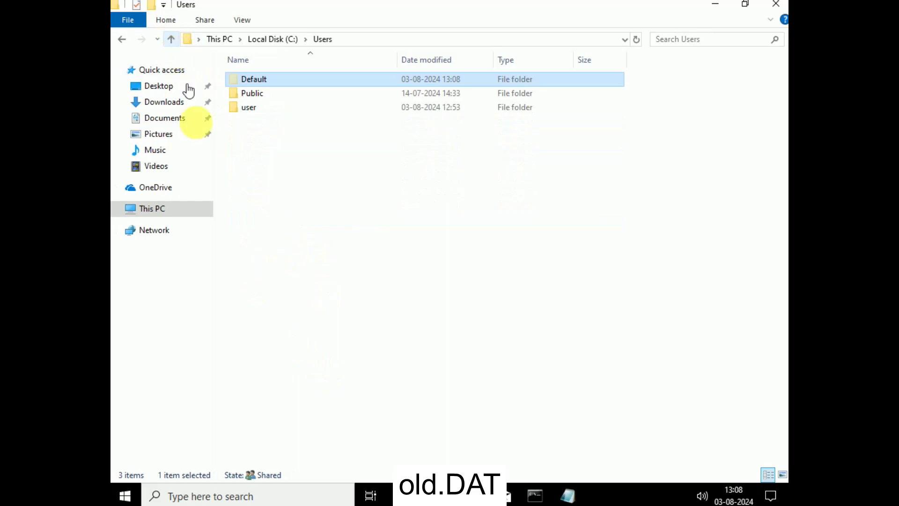
double_click(273, 114)
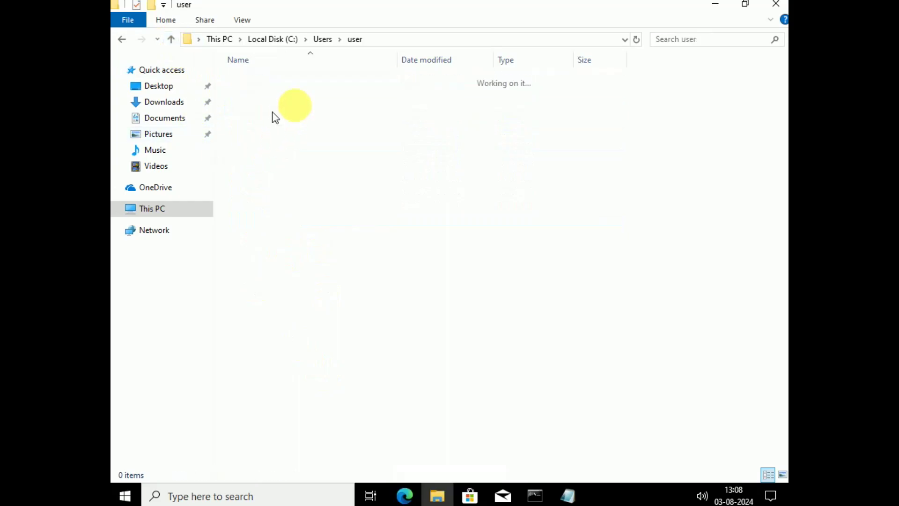
click(276, 275)
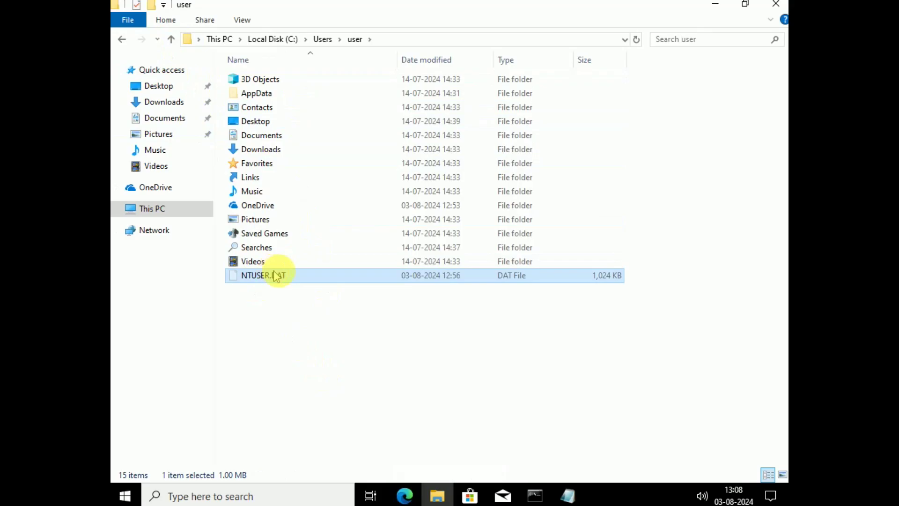
right_click(277, 274)
click(311, 380)
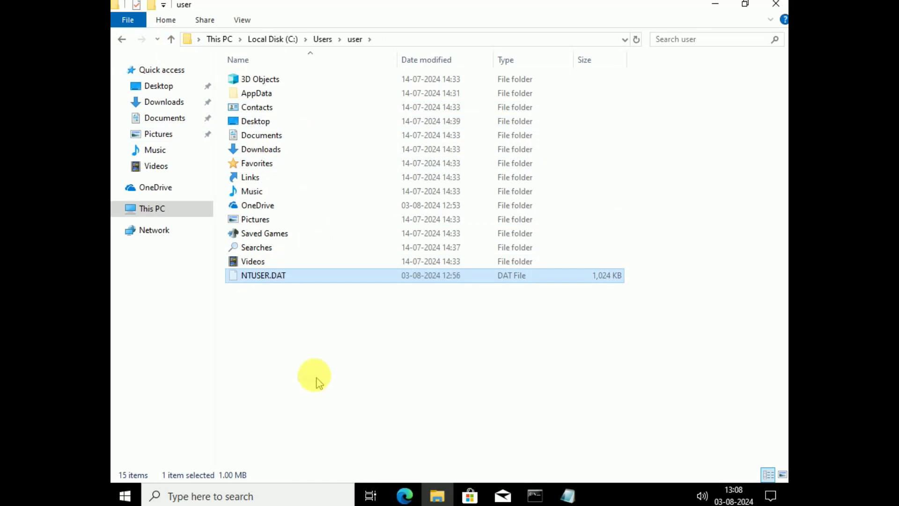
click(171, 40)
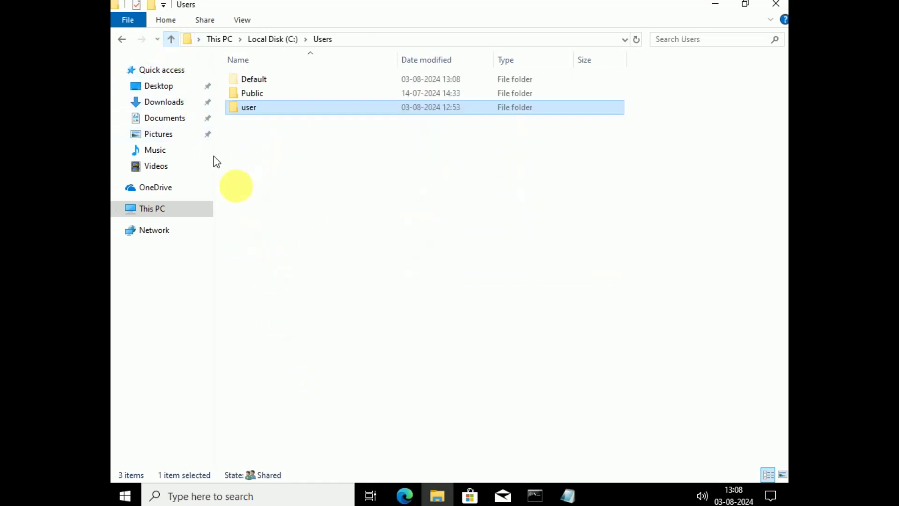
double_click(261, 82)
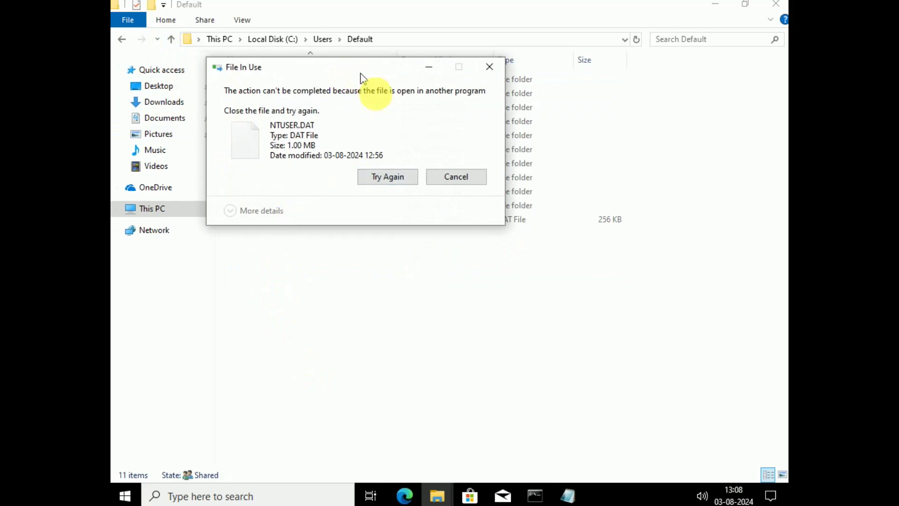
drag(361, 70, 398, 110)
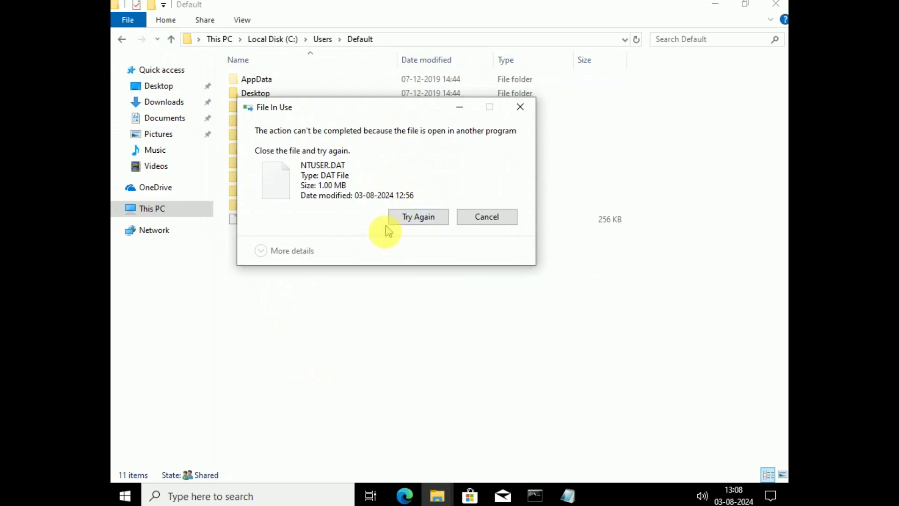
click(521, 107)
click(776, 4)
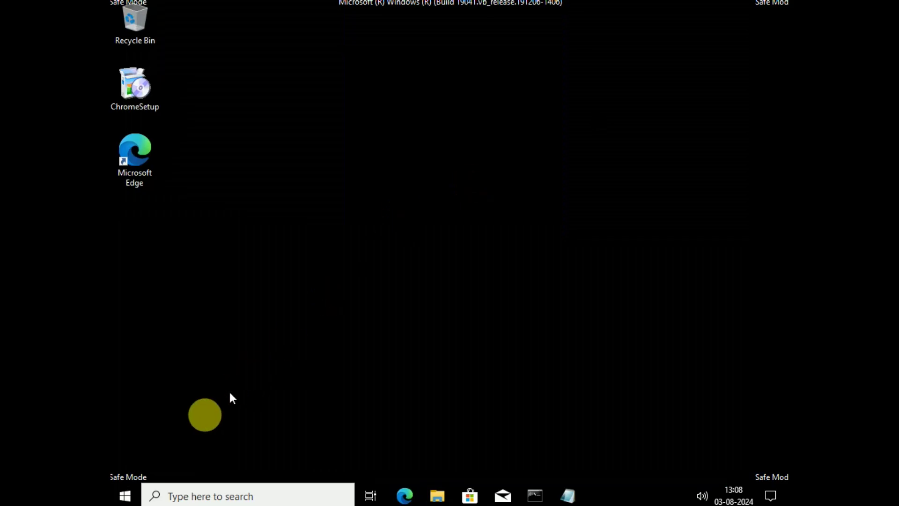
click(124, 494)
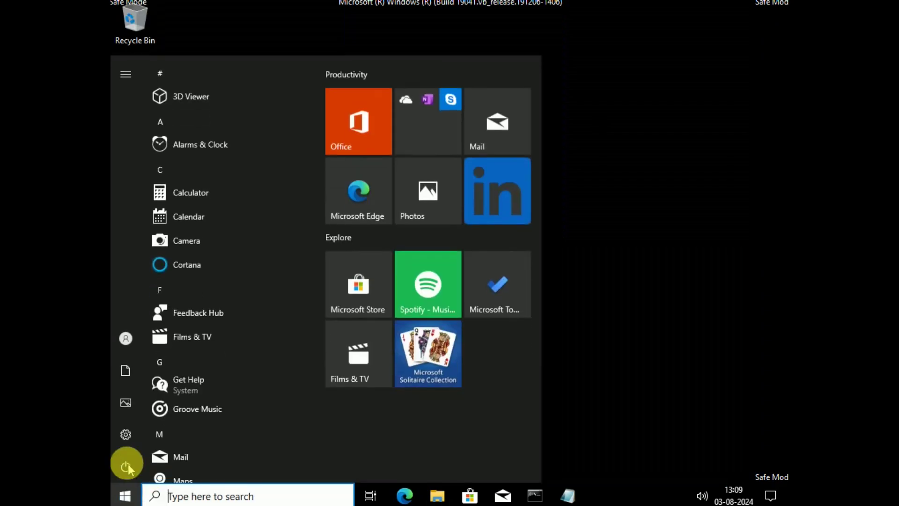
click(128, 467)
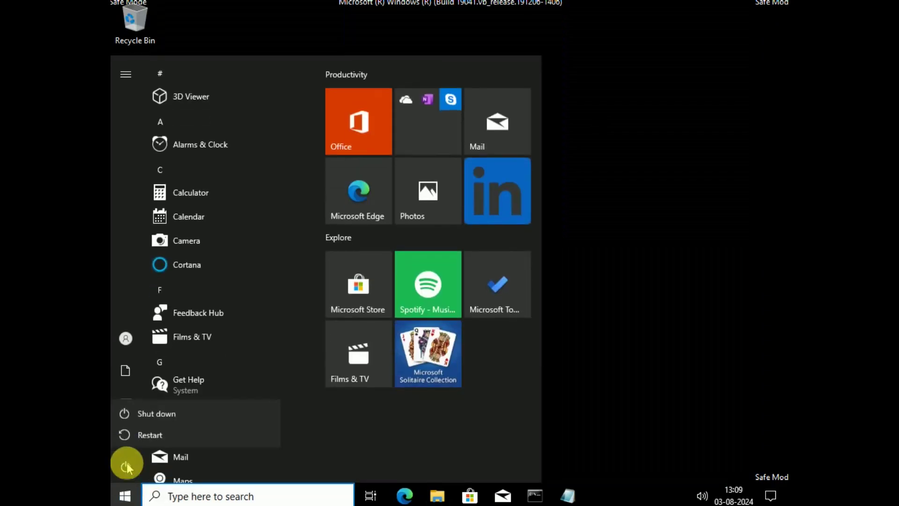
click(167, 437)
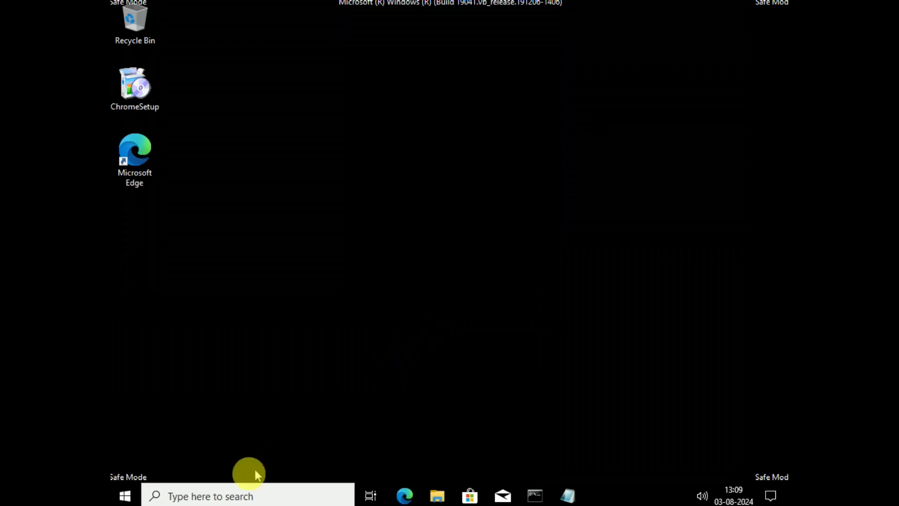
- Open the Services console, maximise it and locate User Profile Service in the list
click(232, 492)
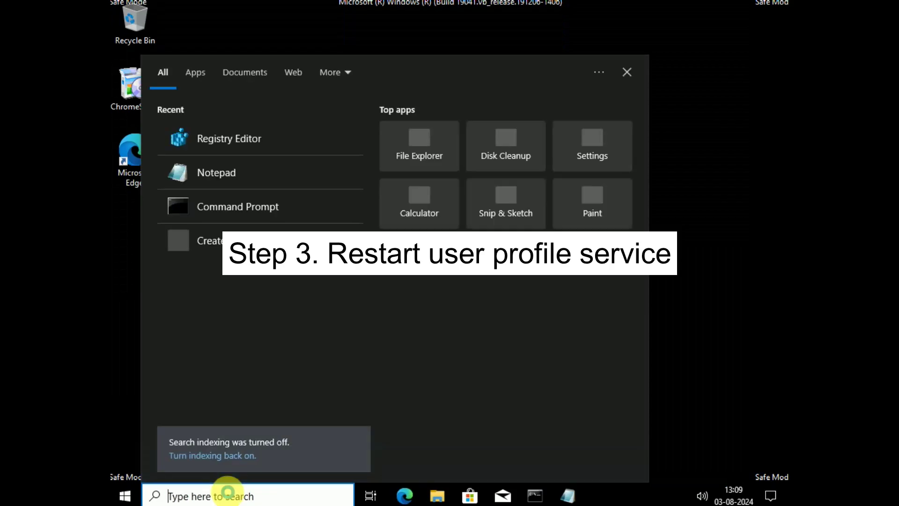
text(servic)
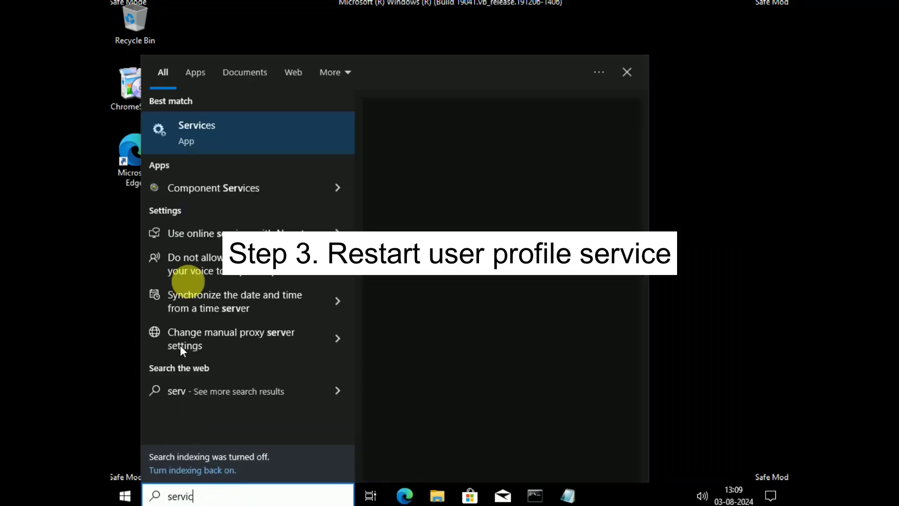
click(254, 143)
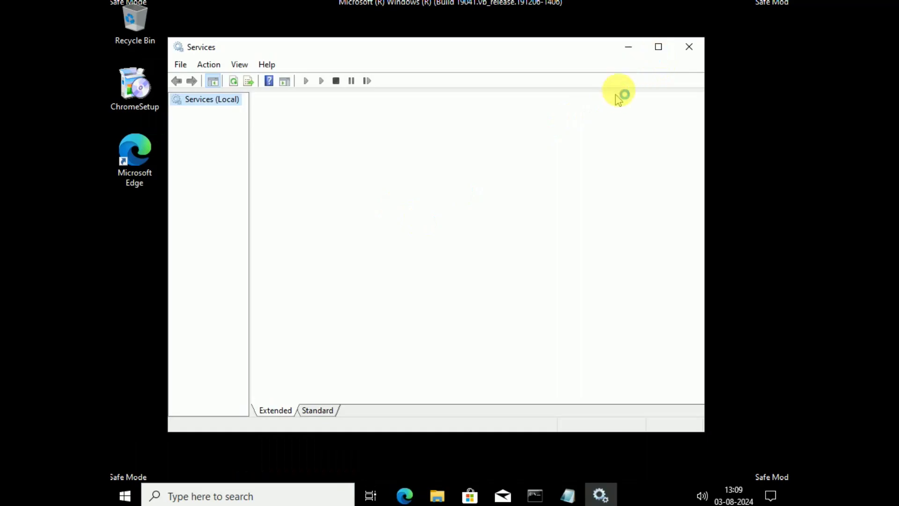
click(659, 49)
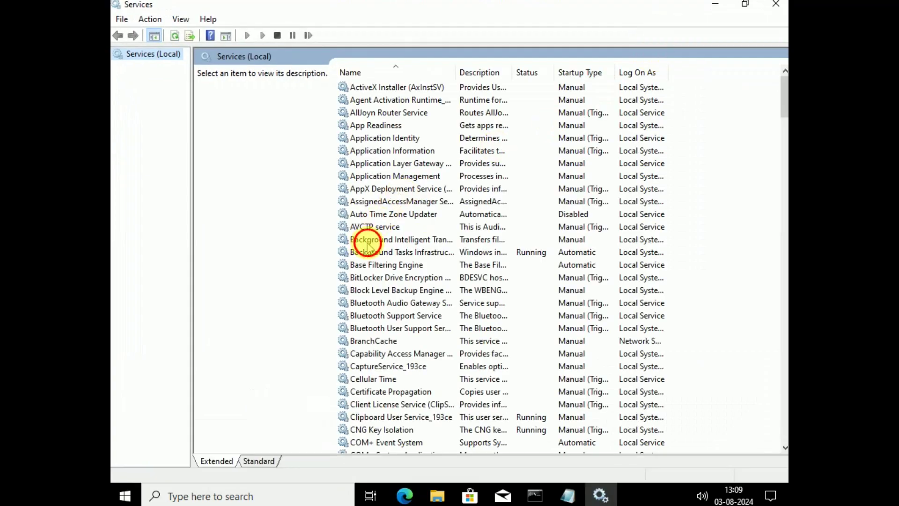
click(369, 239)
key(u)
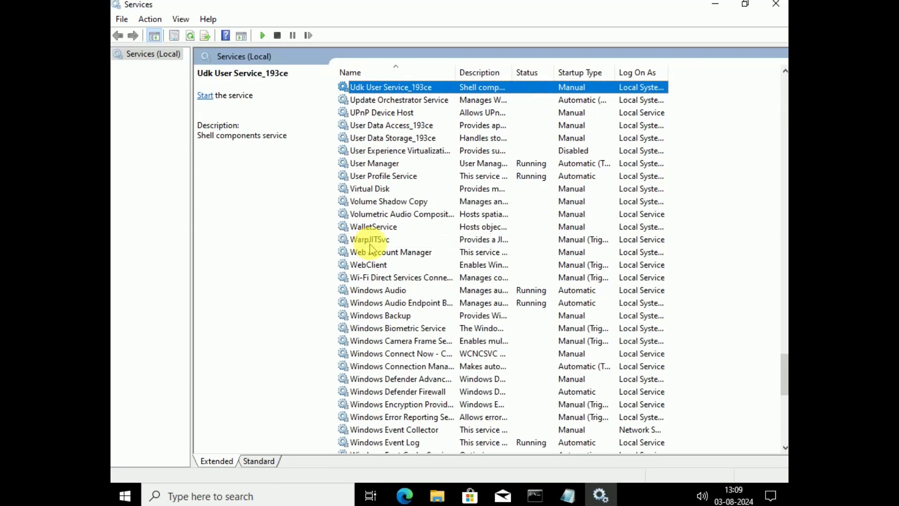
click(384, 177)
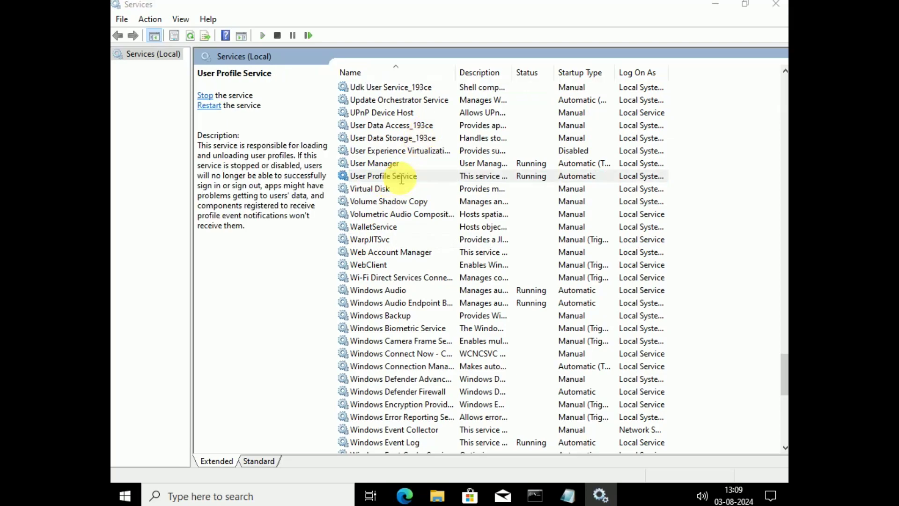
- Set User Profile Service's startup type to Automatic, apply it and close the Services console
click(411, 230)
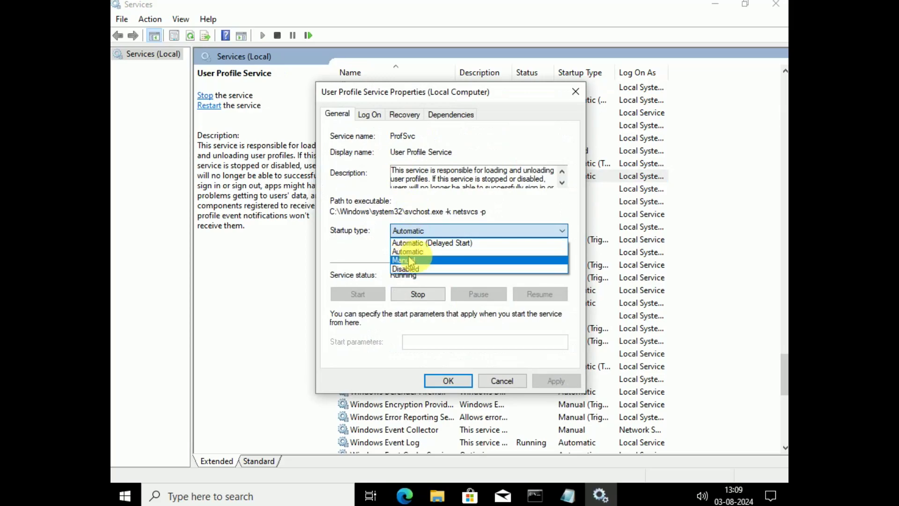
click(412, 252)
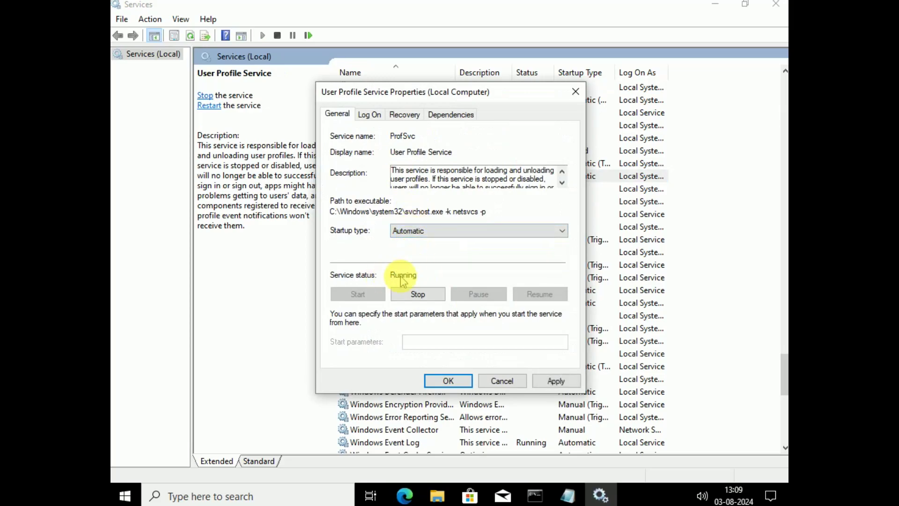
click(550, 381)
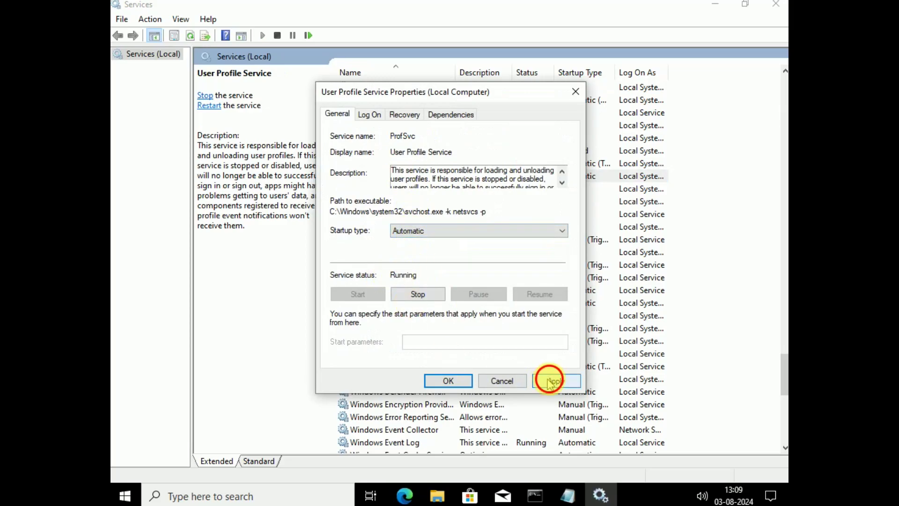
click(446, 380)
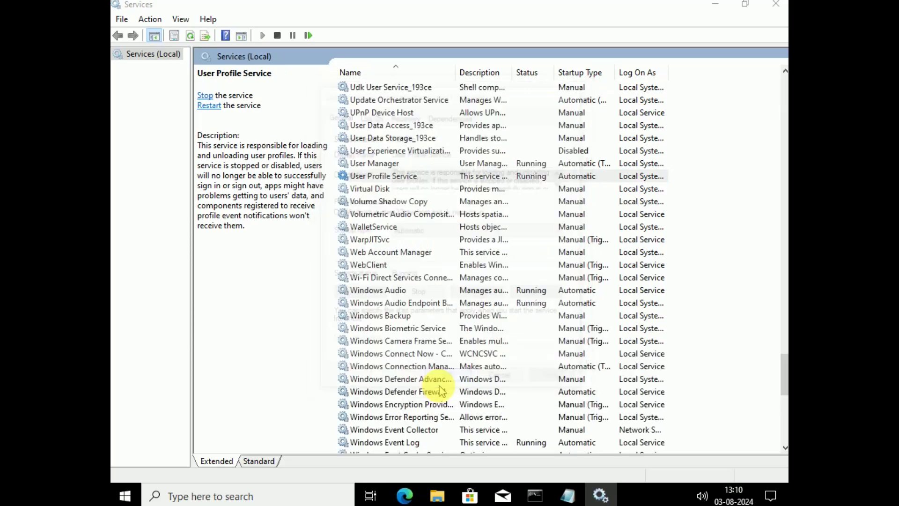
click(776, 14)
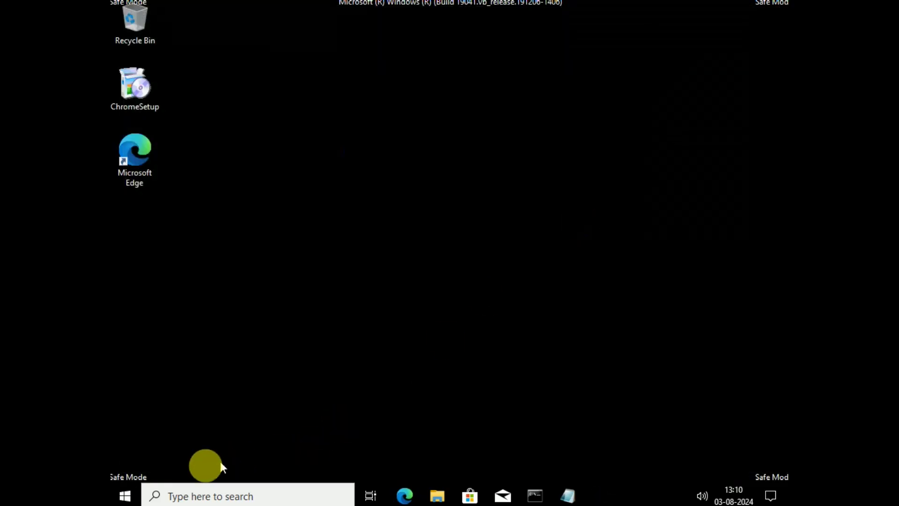
- Restart the computer
click(125, 496)
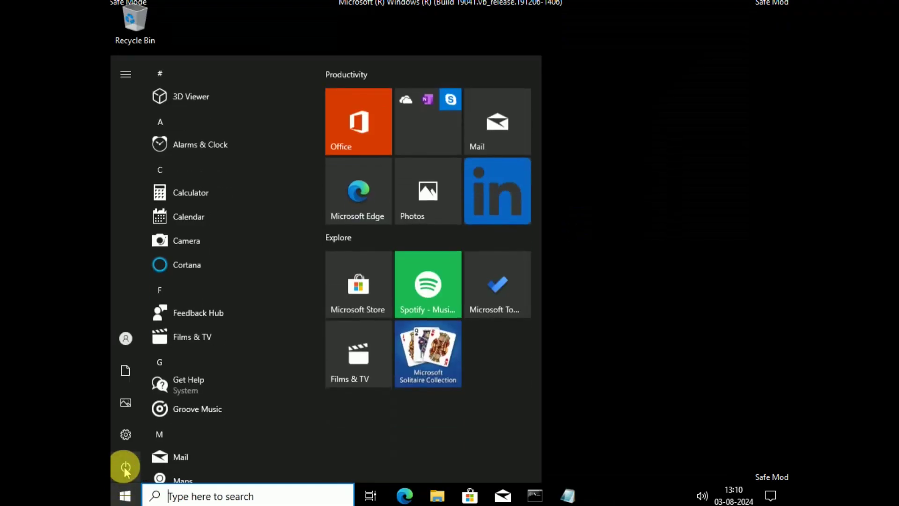
click(125, 469)
click(161, 438)
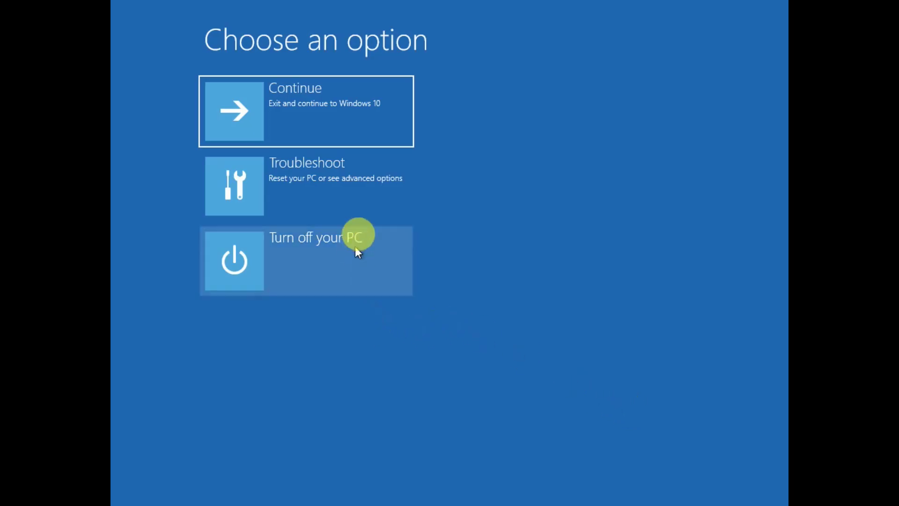
- Under Troubleshoot, set up Reset this PC with Keep my files, the listed account and Local reinstall
click(373, 185)
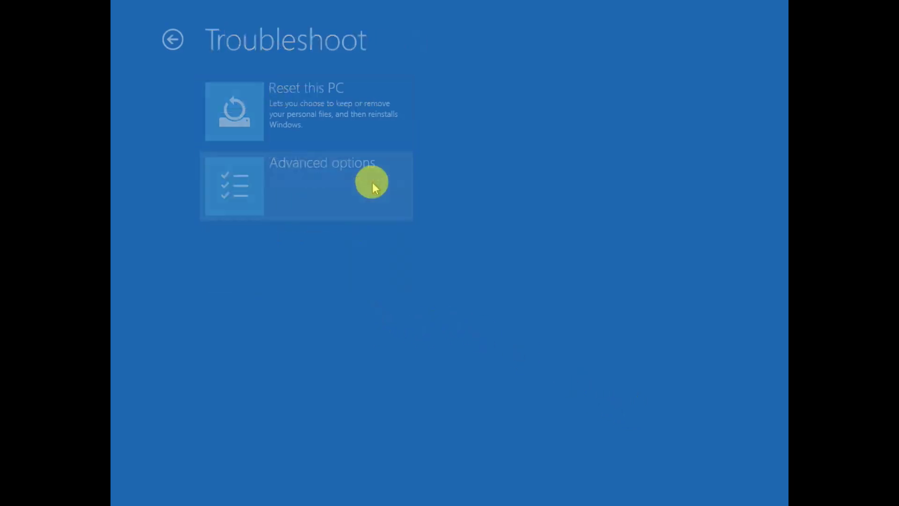
click(350, 108)
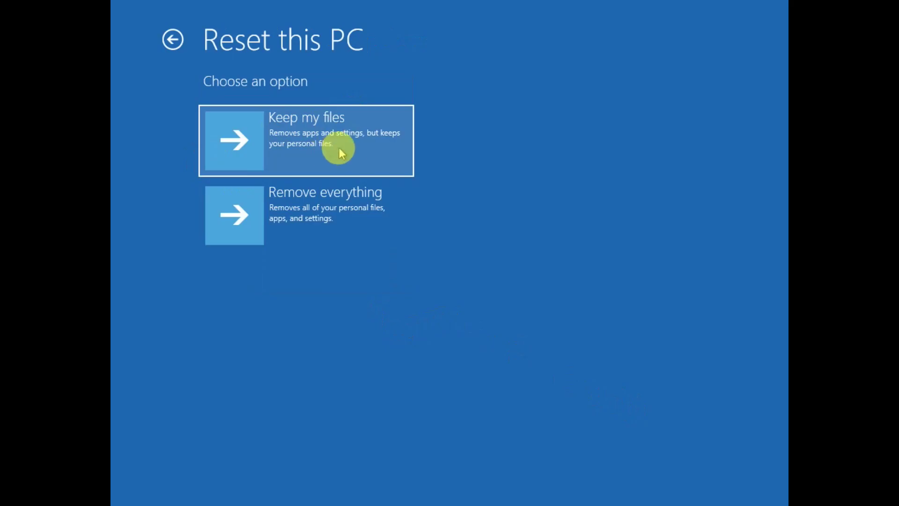
click(338, 148)
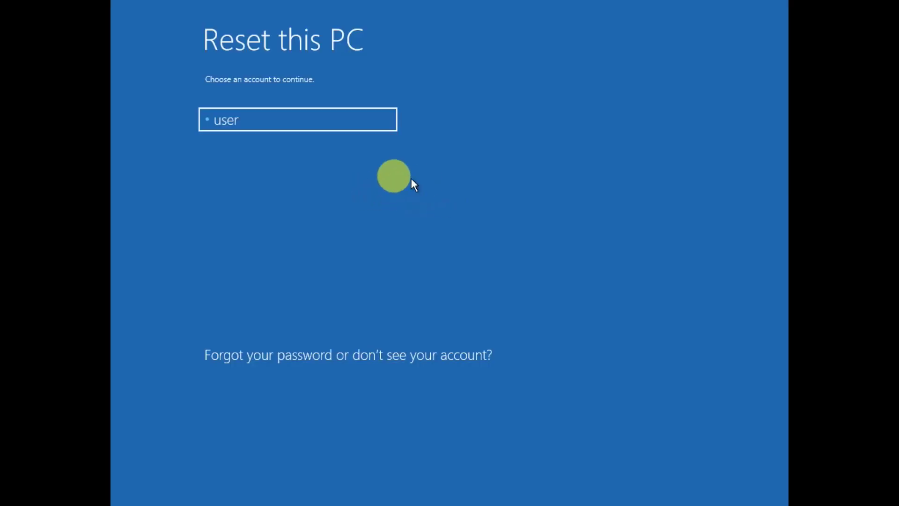
click(258, 120)
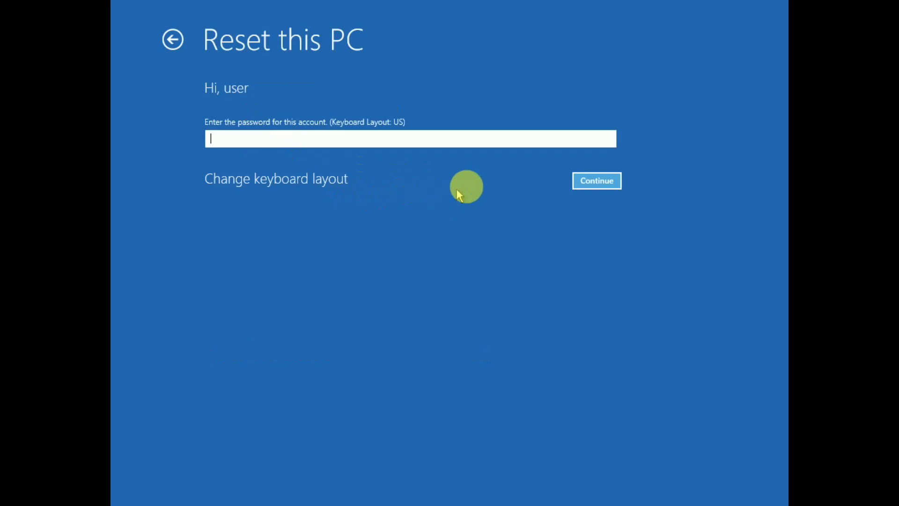
click(583, 182)
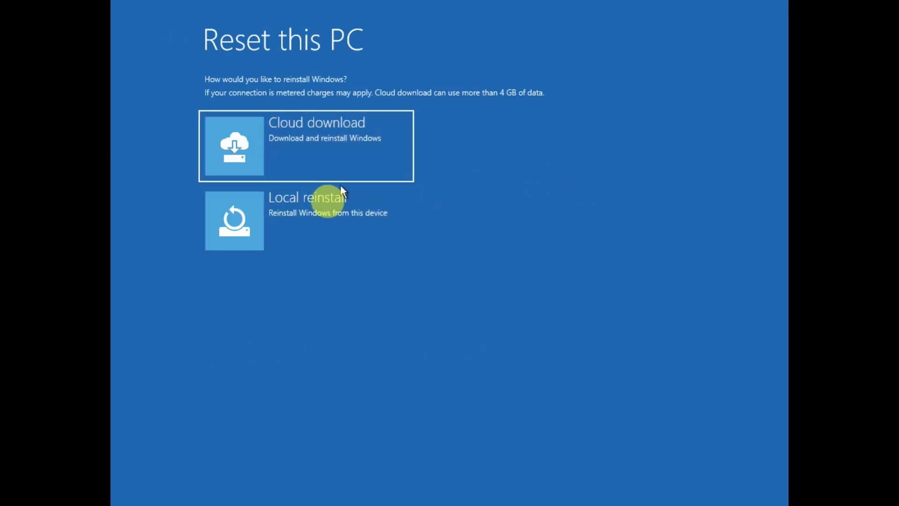
click(327, 215)
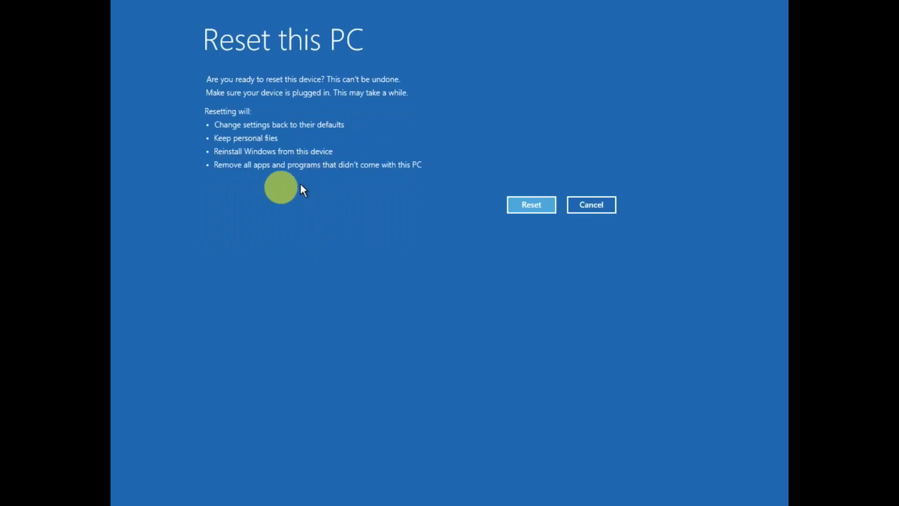